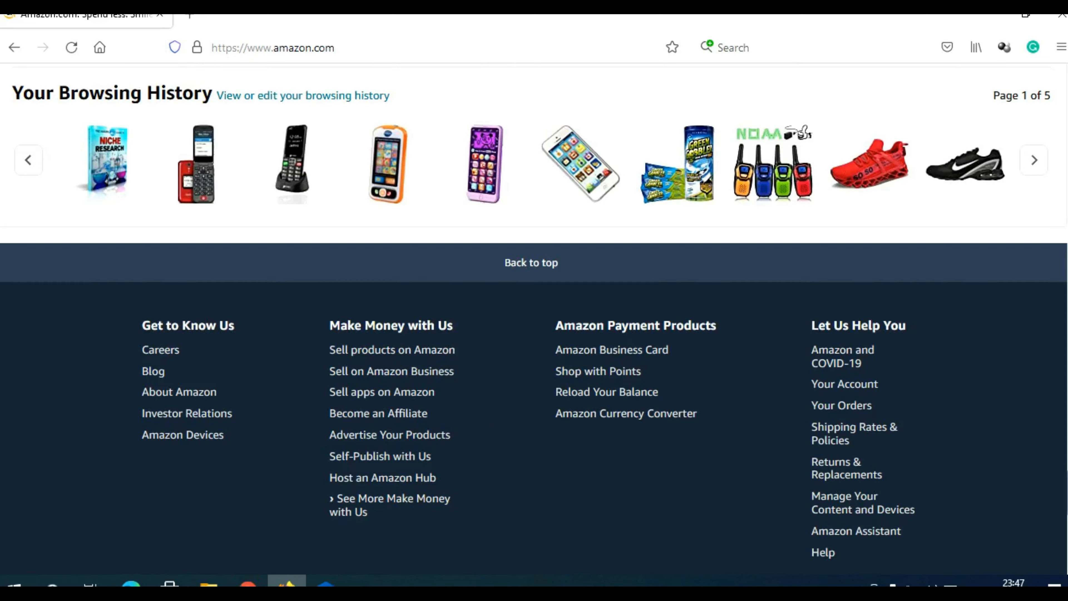
Return to the top of the Amazon homepage and search all departments for "smart watch".
{"action": "left_click", "coordinate": [531, 262]}
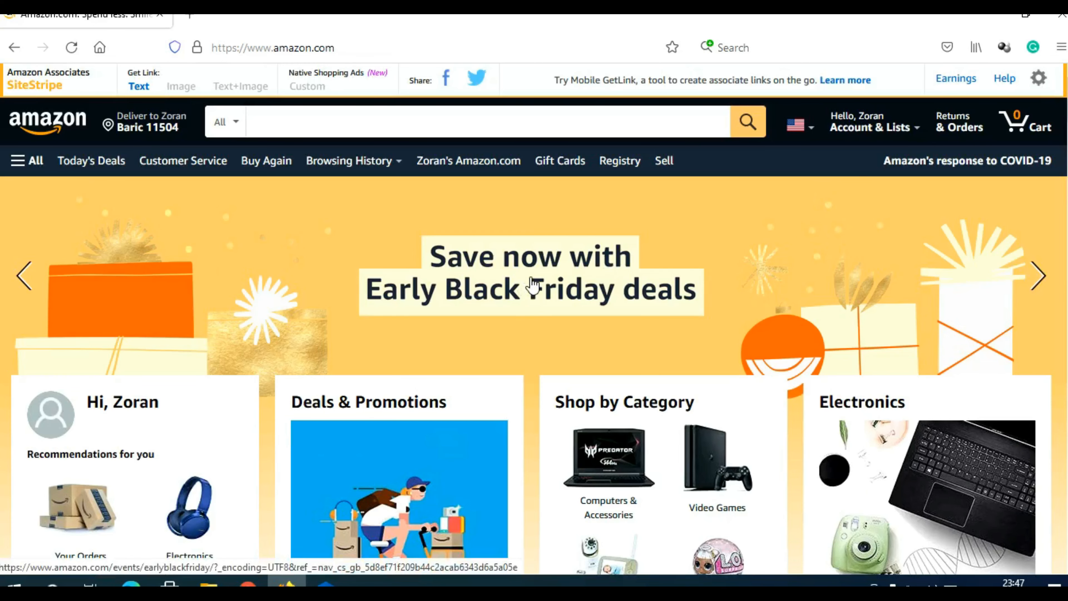
{"action": "left_click", "coordinate": [281, 124]}
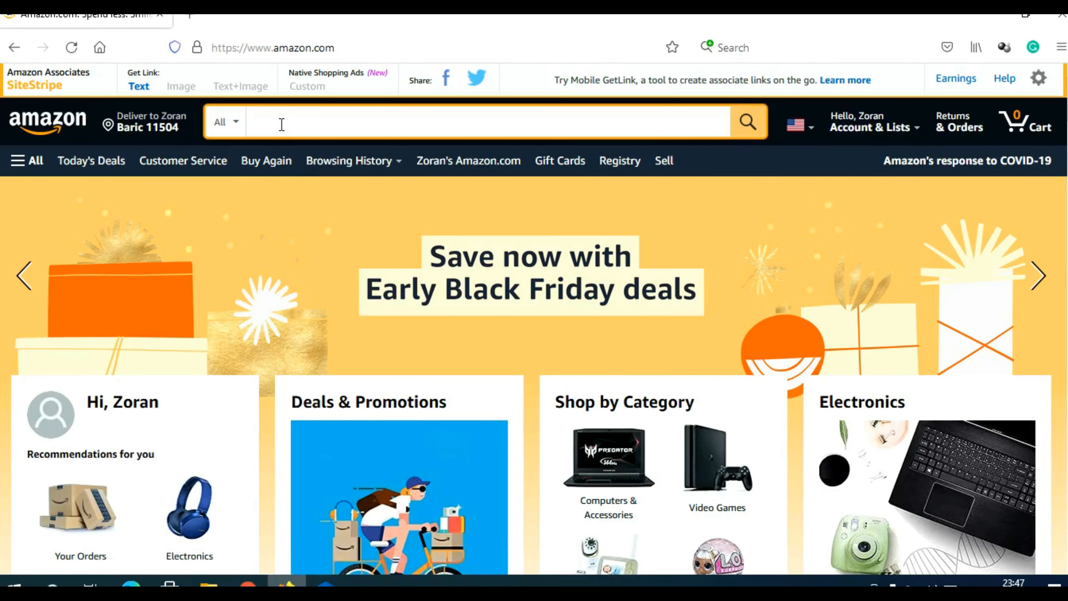
{"action": "type", "text": "smart watch"}
{"action": "key", "text": "Return"}
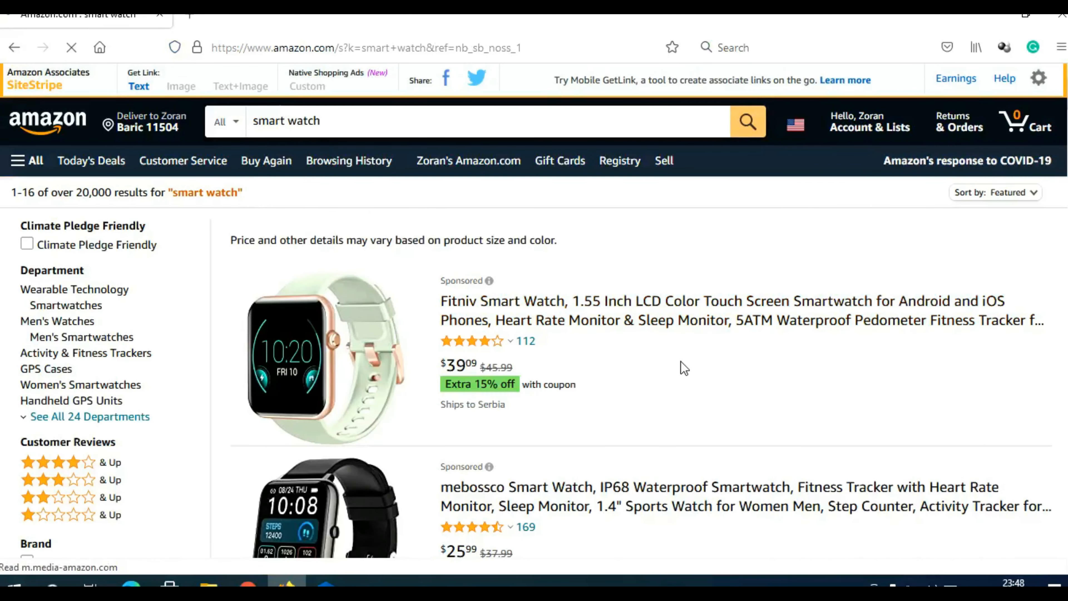
Examine the smart watch search results, including the available sort orders and the customer ratings of the listed products.
{"action": "scroll", "coordinate": [681, 360], "scroll_direction": "down", "scroll_amount": 10}
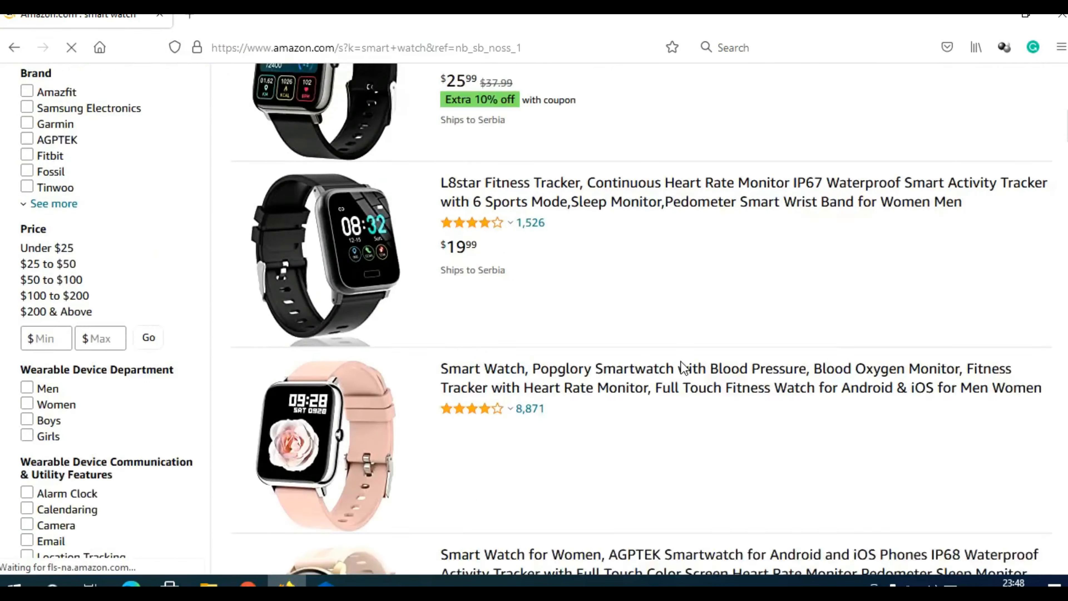
{"action": "scroll", "coordinate": [705, 393], "scroll_direction": "down", "scroll_amount": 5}
{"action": "scroll", "coordinate": [708, 393], "scroll_direction": "up", "scroll_amount": 15}
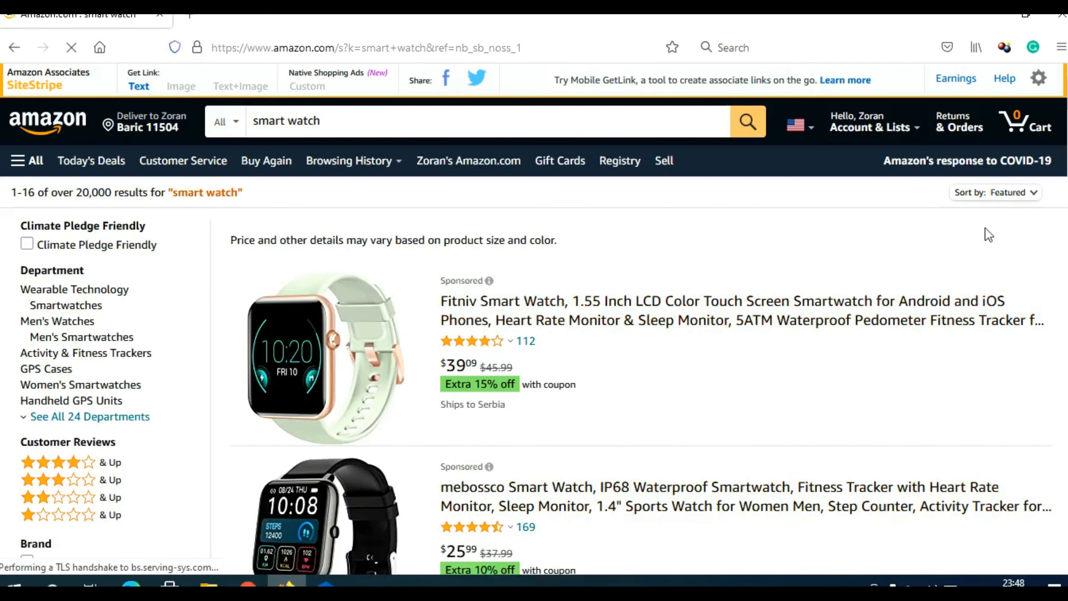
{"action": "left_click", "coordinate": [1004, 195]}
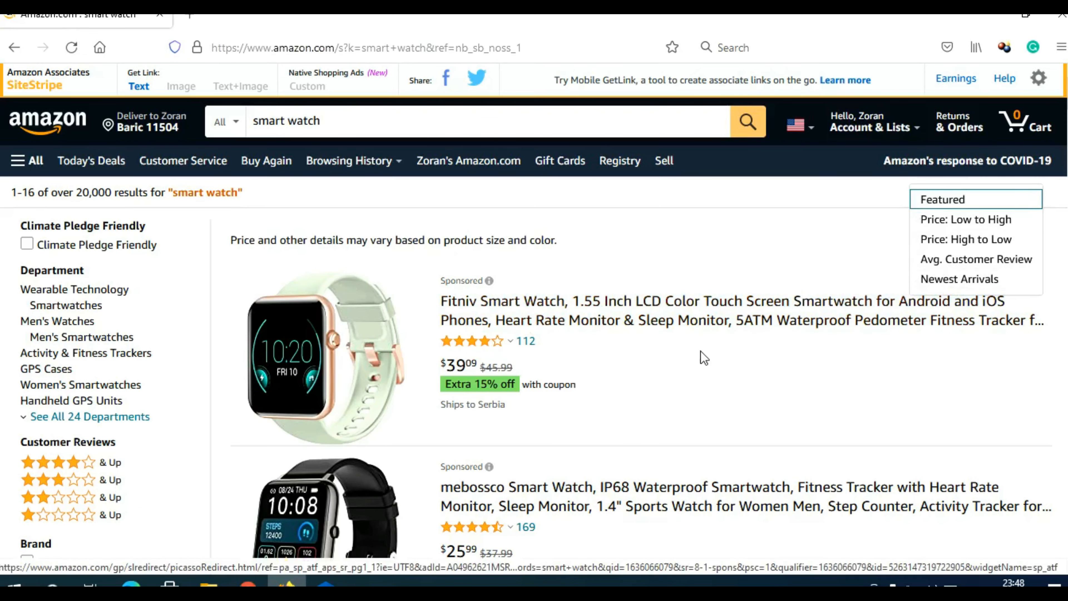
{"action": "scroll", "coordinate": [700, 351], "scroll_direction": "down", "scroll_amount": 5}
{"action": "scroll", "coordinate": [699, 352], "scroll_direction": "down", "scroll_amount": 7}
{"action": "mouse_move", "coordinate": [484, 310]}
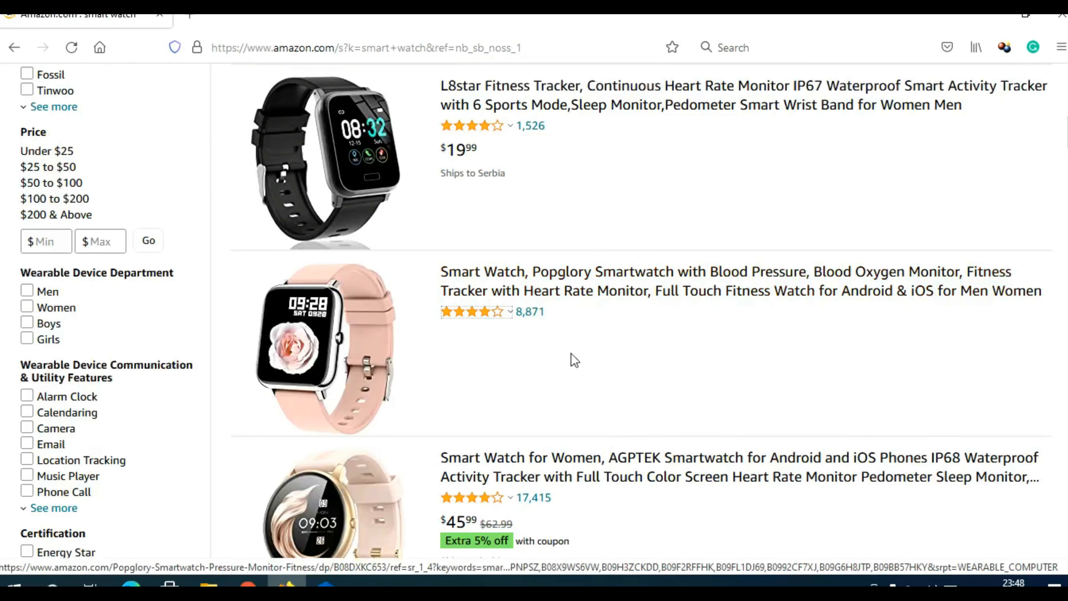
{"action": "scroll", "coordinate": [621, 335], "scroll_direction": "down", "scroll_amount": 12}
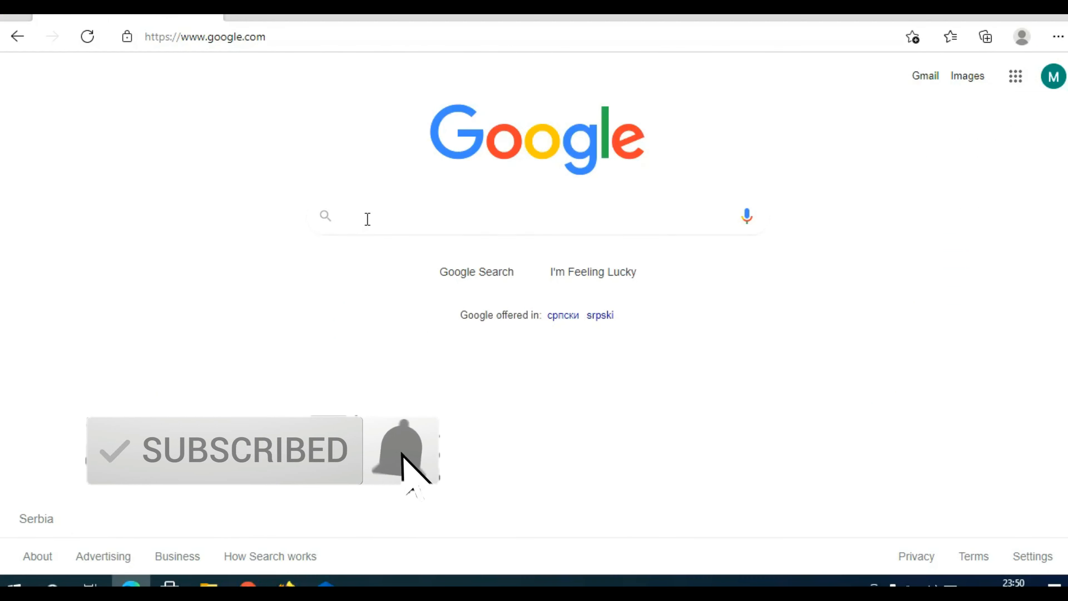
Switch to Google in the other browser, search for "google sites" and open the Google Sites sign-in result.
{"action": "left_click", "coordinate": [368, 219]}
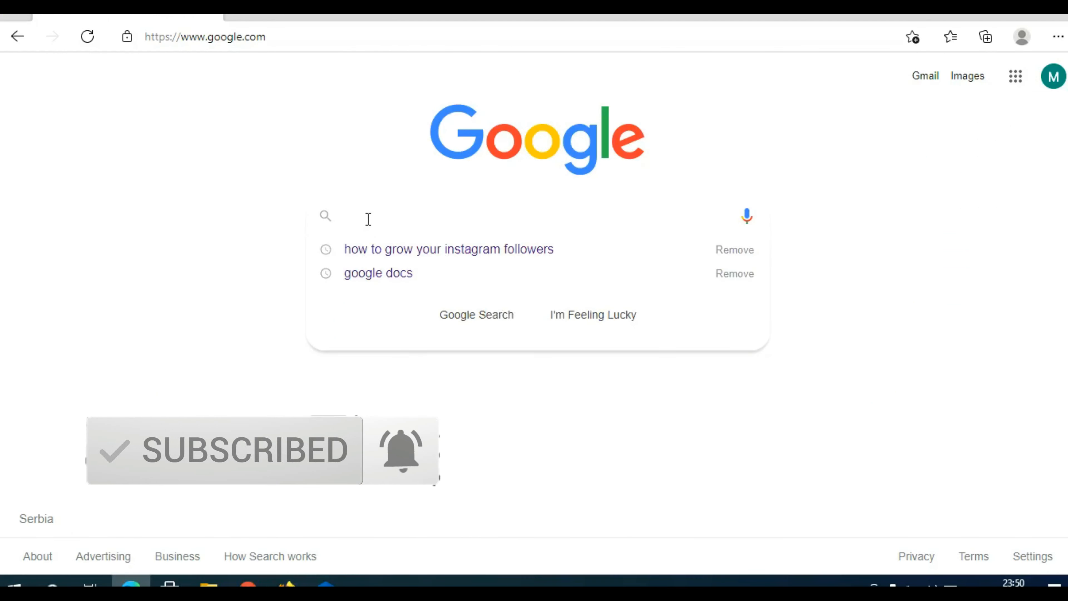
{"action": "type", "text": "google sites"}
{"action": "key", "text": "Return"}
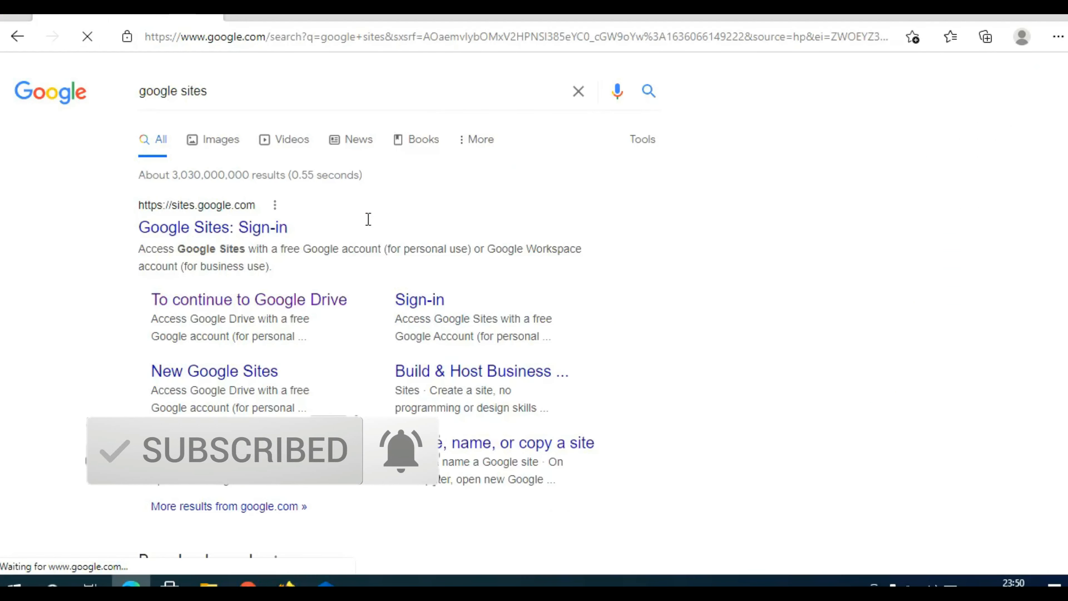
{"action": "left_click", "coordinate": [245, 234]}
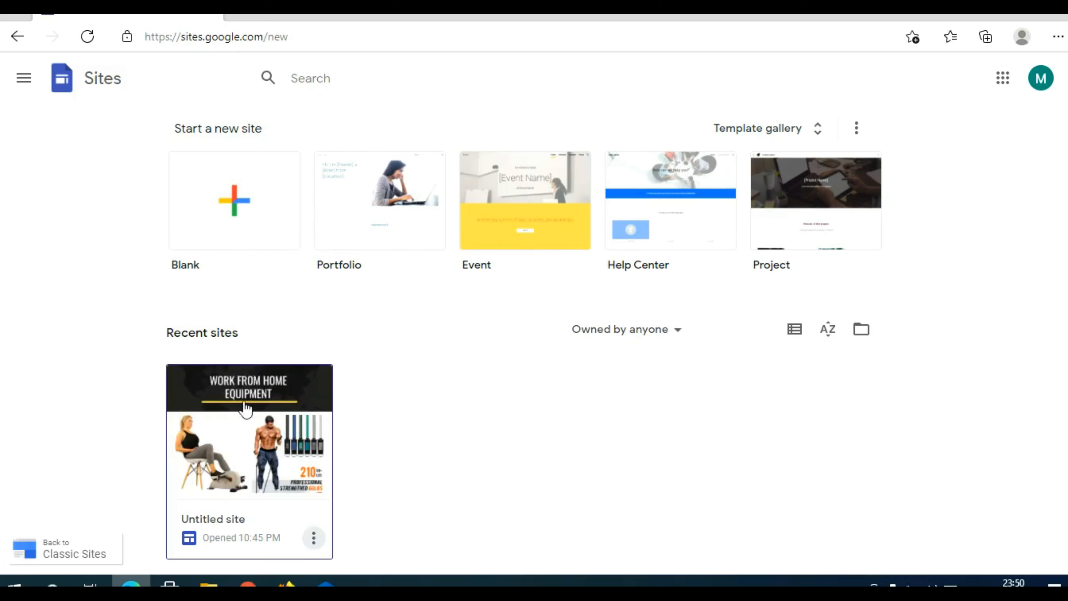
Open the recent "Work from home equipment" site in a new tab, examine its title, product images, specifications and Buy Now buttons, and close it.
{"action": "left_click", "coordinate": [314, 538]}
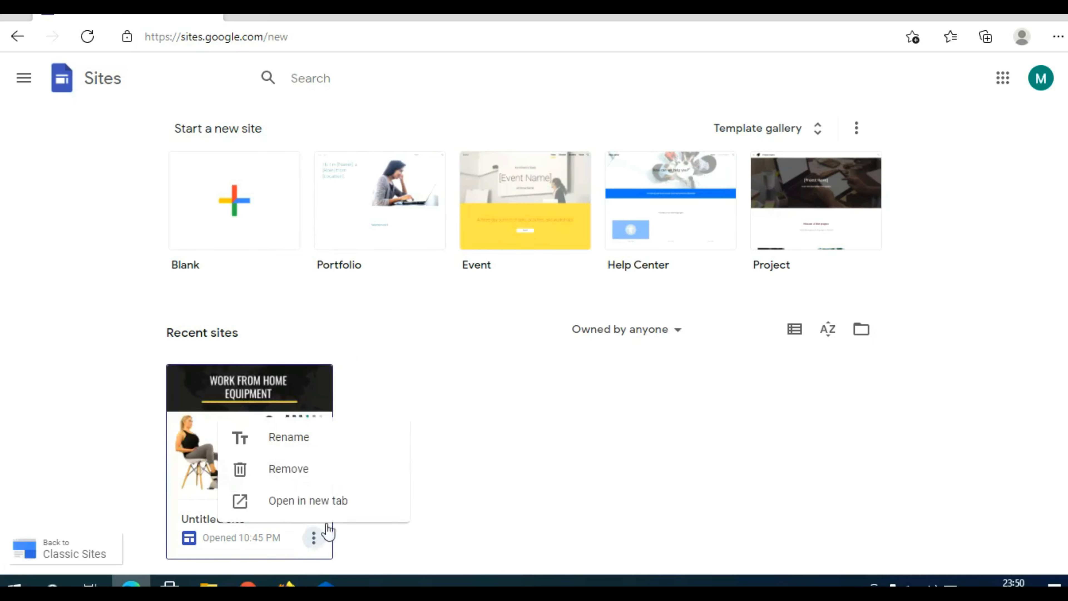
{"action": "left_click", "coordinate": [329, 512]}
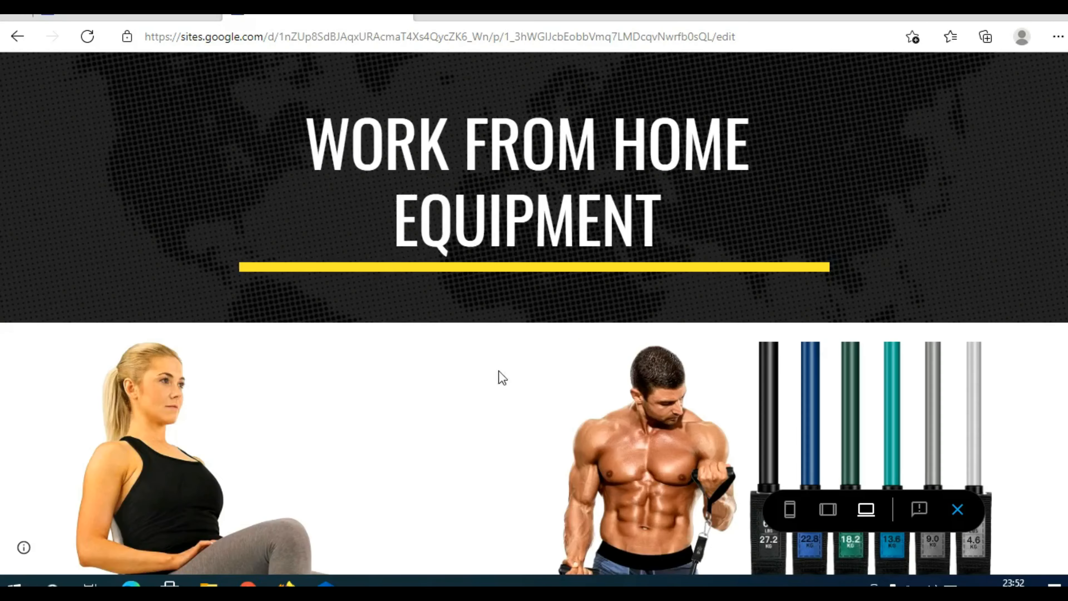
{"action": "left_click_drag", "start_coordinate": [316, 137], "coordinate": [698, 229]}
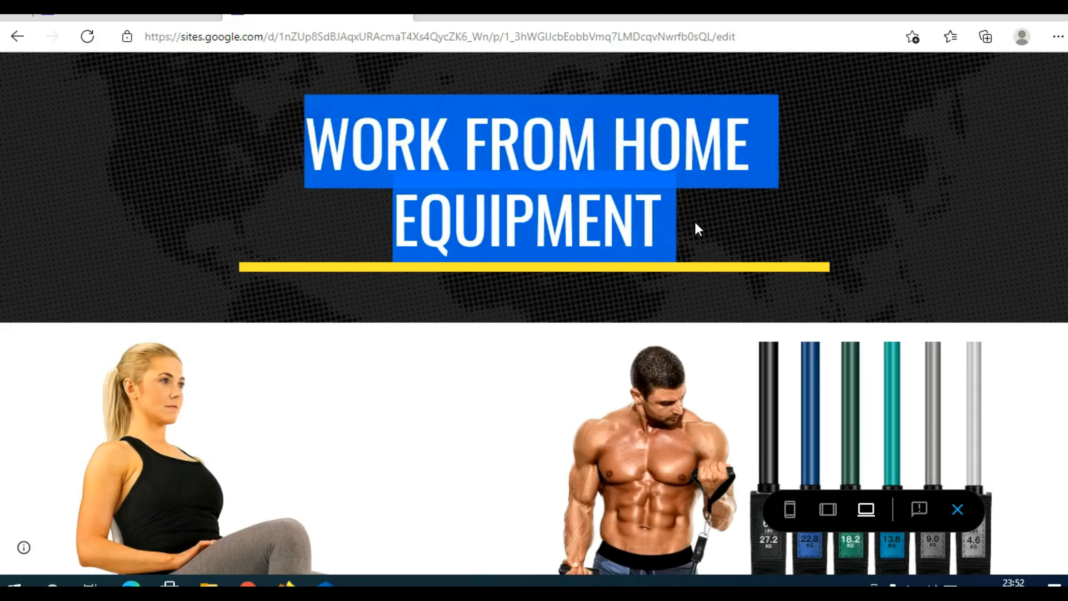
{"action": "scroll", "coordinate": [521, 352], "scroll_direction": "down", "scroll_amount": 5}
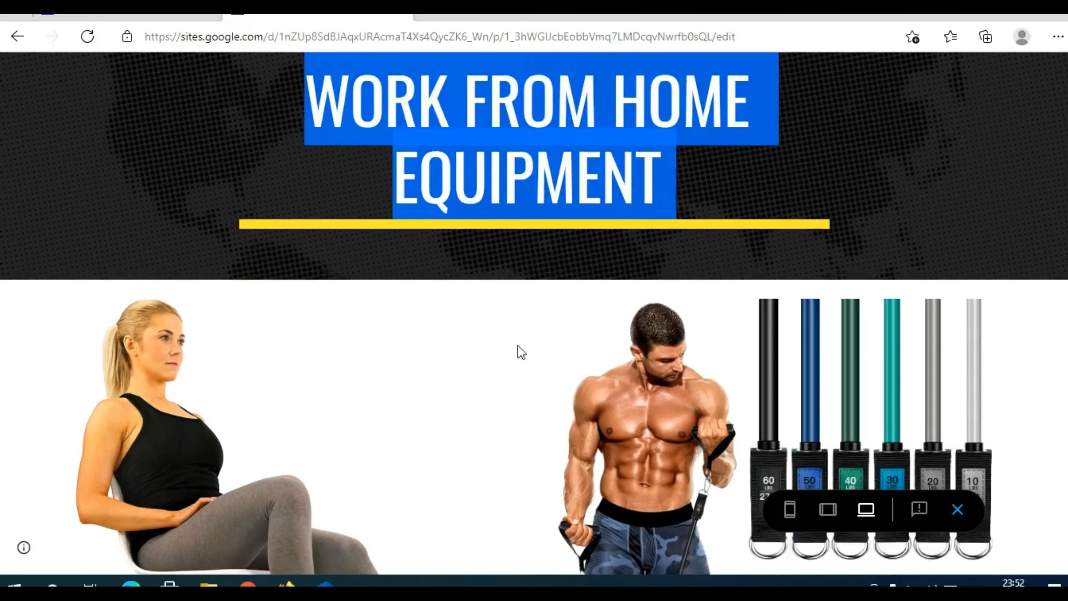
{"action": "scroll", "coordinate": [520, 353], "scroll_direction": "down", "scroll_amount": 2}
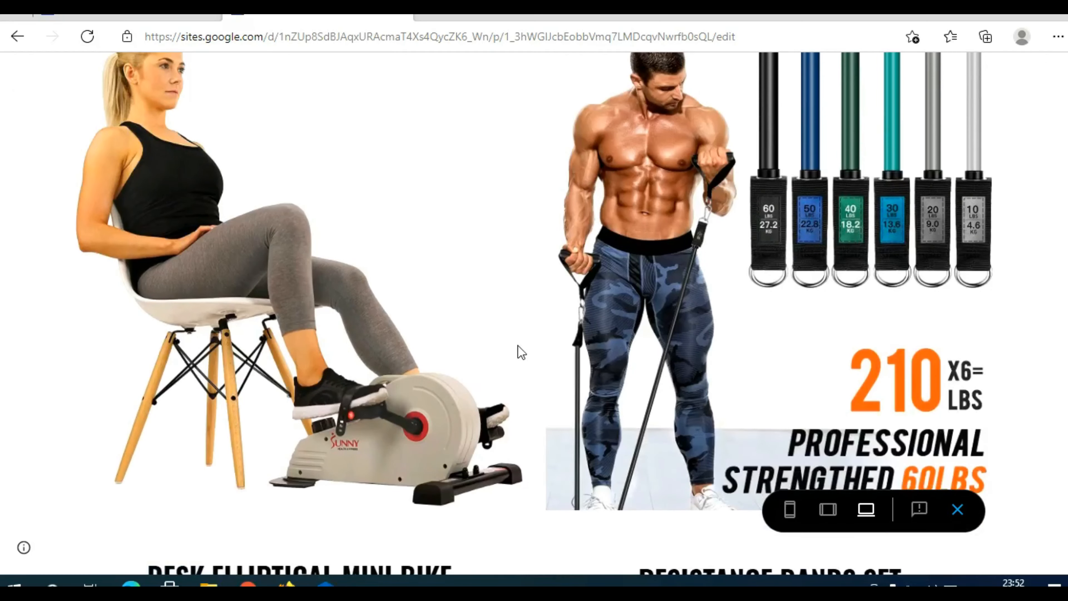
{"action": "scroll", "coordinate": [521, 353], "scroll_direction": "down", "scroll_amount": 8}
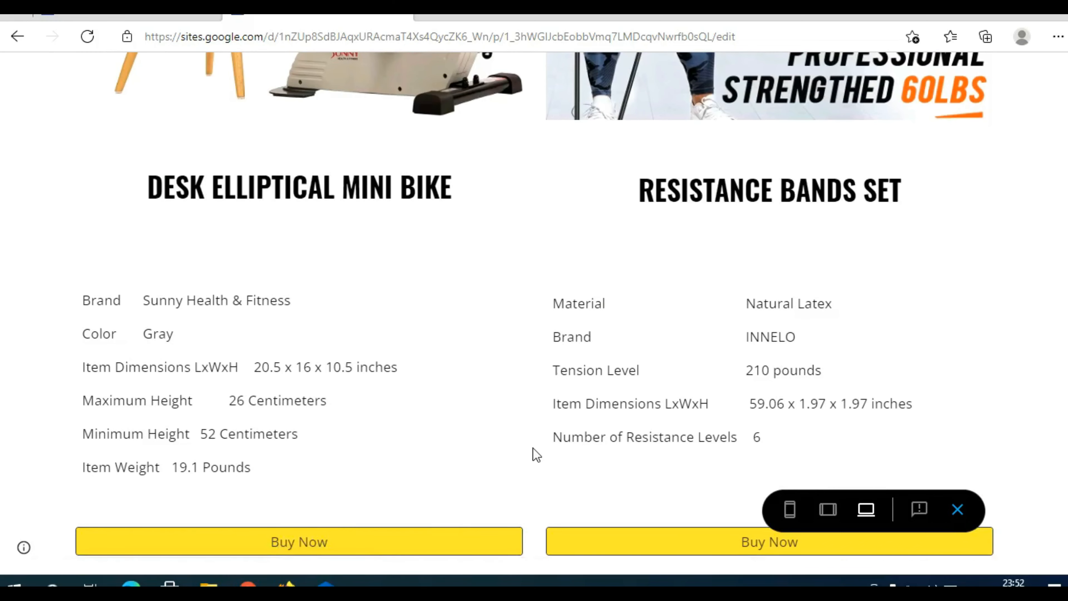
{"action": "scroll", "coordinate": [536, 454], "scroll_direction": "up", "scroll_amount": 10}
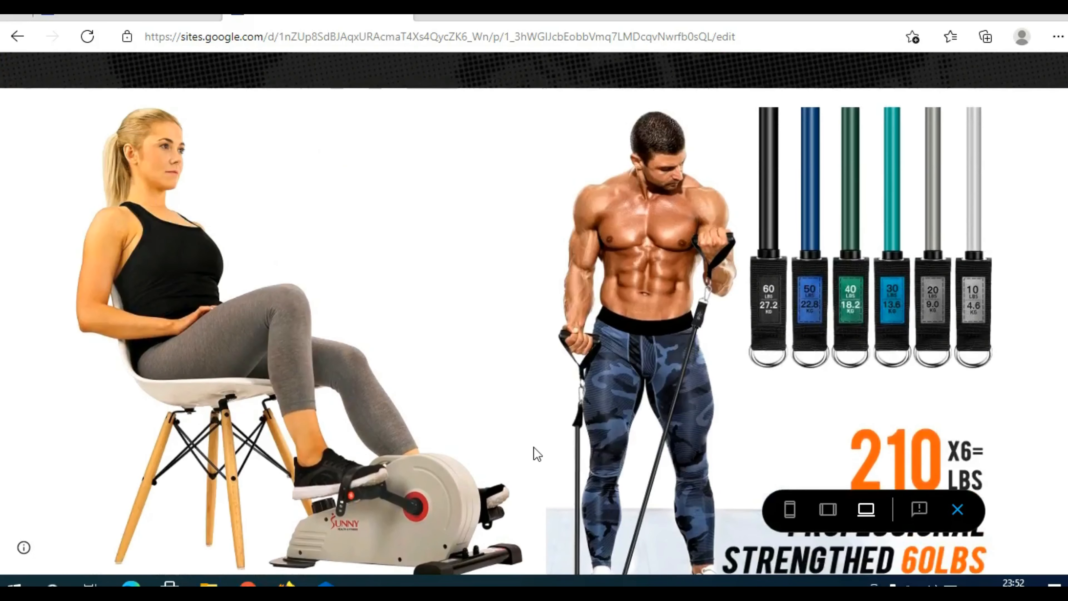
{"action": "scroll", "coordinate": [537, 454], "scroll_direction": "up", "scroll_amount": 5}
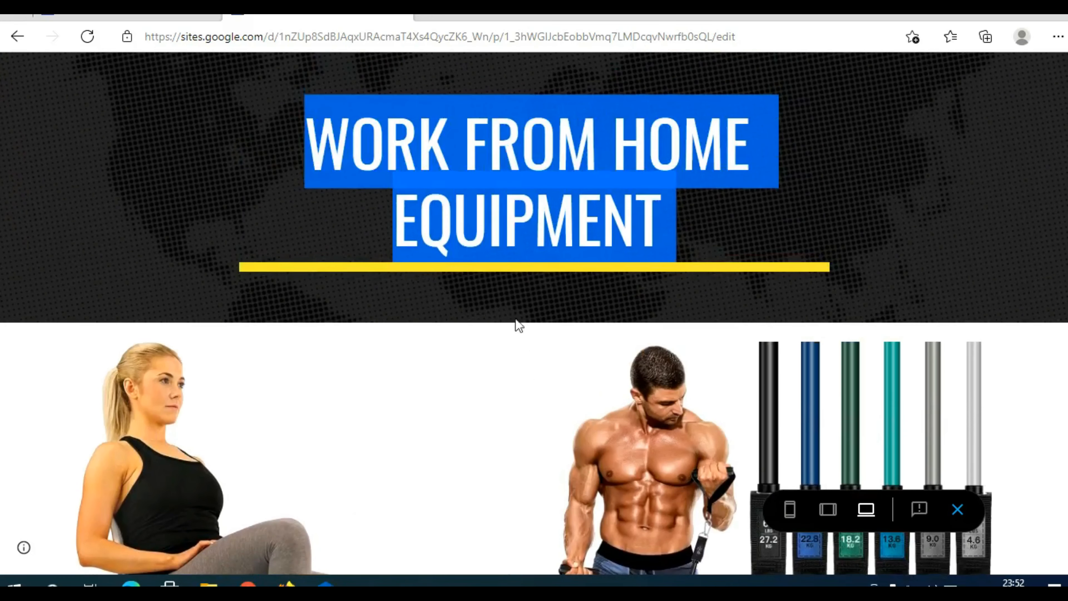
{"action": "left_click", "coordinate": [401, 16]}
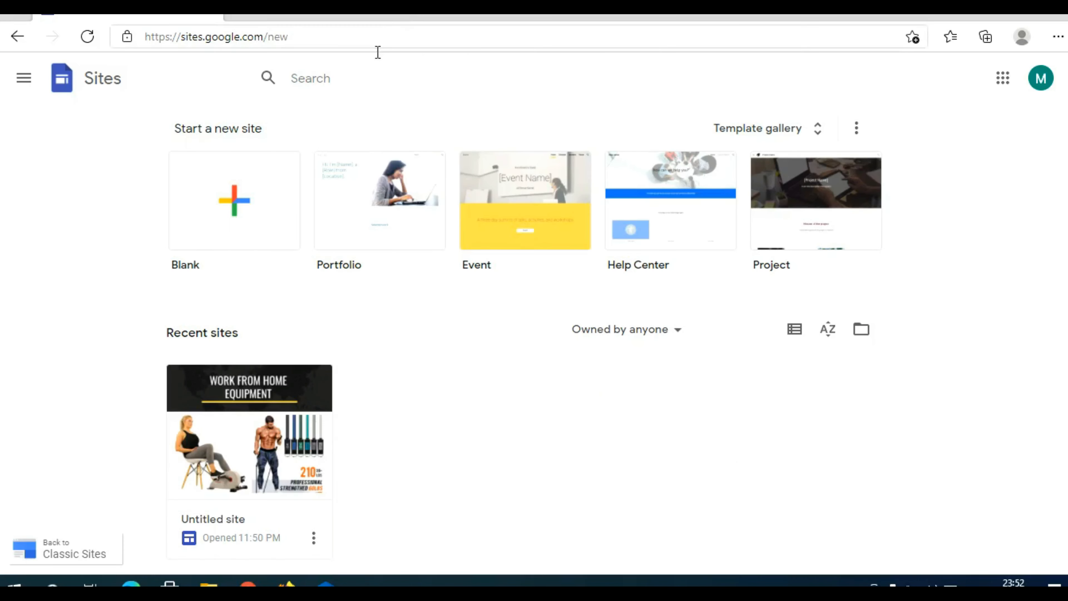
Look through the full template gallery and create a new site from the Blank template.
{"action": "left_click", "coordinate": [748, 136]}
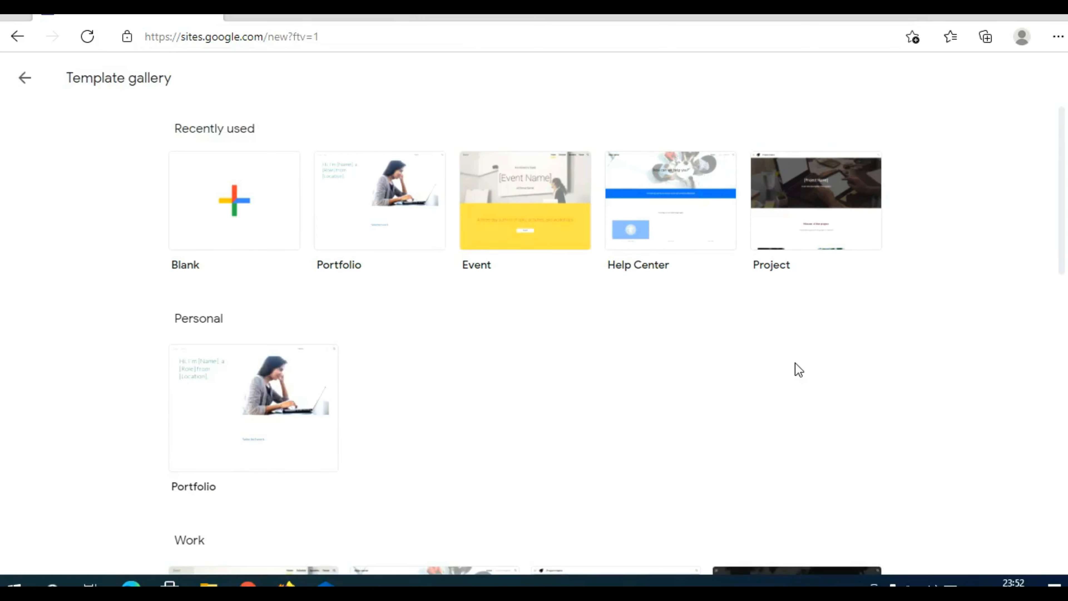
{"action": "scroll", "coordinate": [795, 362], "scroll_direction": "down", "scroll_amount": 15}
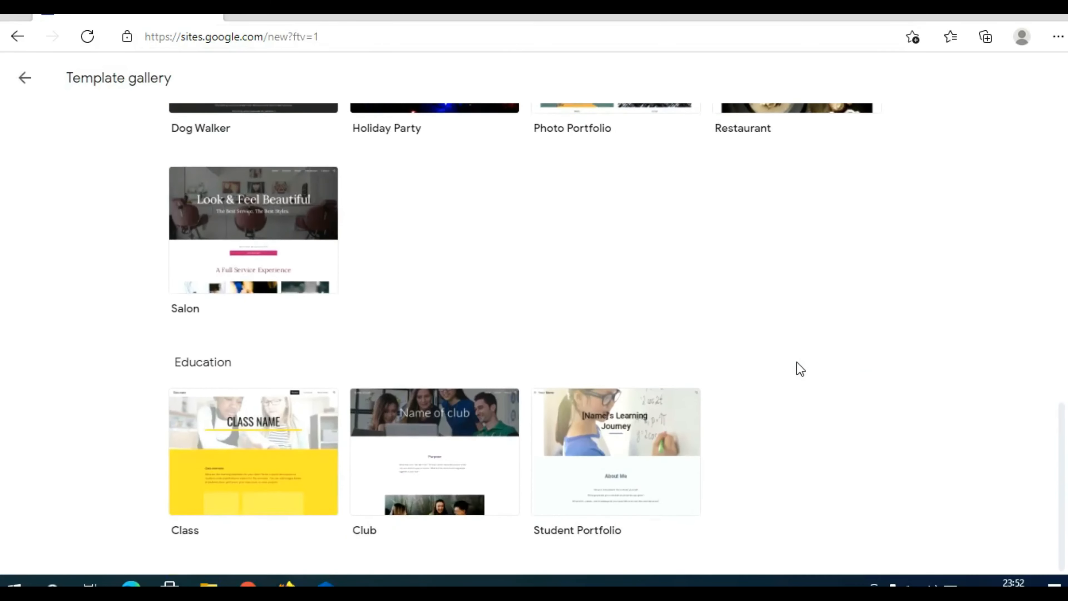
{"action": "scroll", "coordinate": [799, 362], "scroll_direction": "up", "scroll_amount": 15}
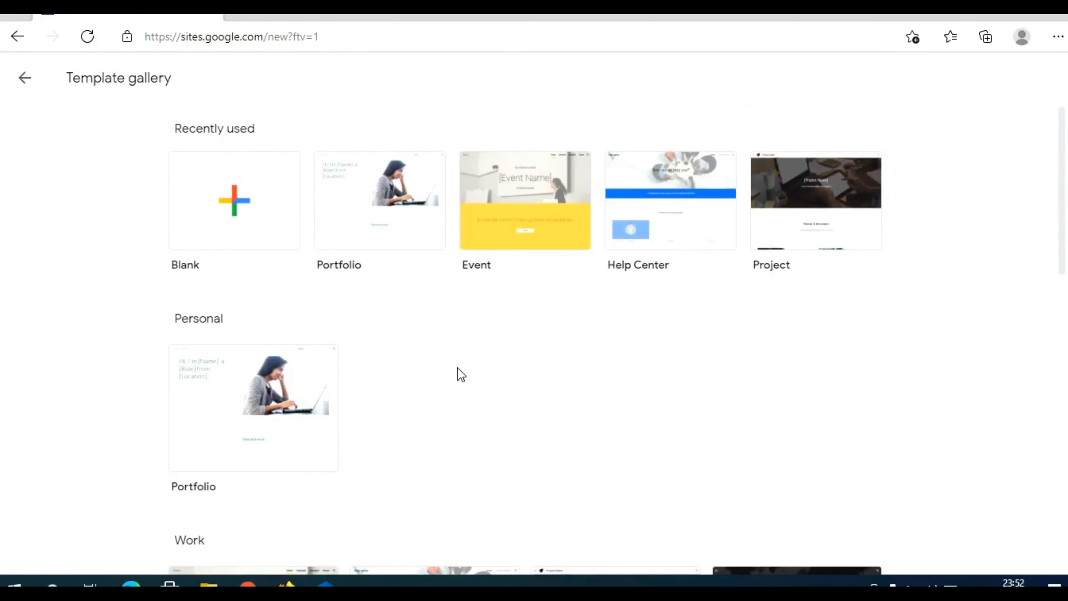
{"action": "left_click", "coordinate": [237, 207]}
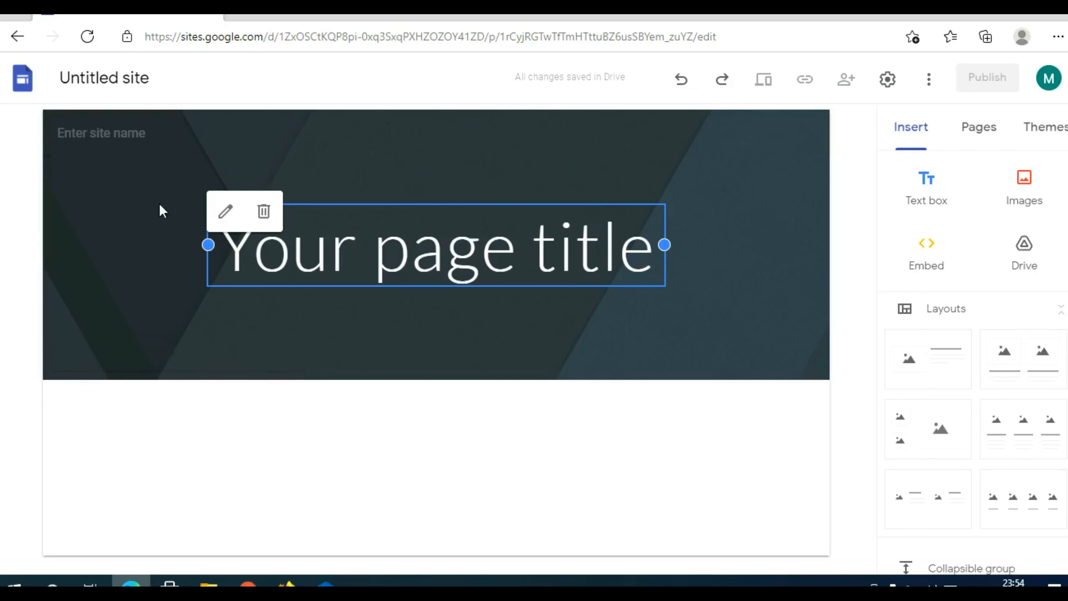
Try the Title only, Large banner and Cover header types on the page header and set it back to Banner.
{"action": "left_click", "coordinate": [266, 360]}
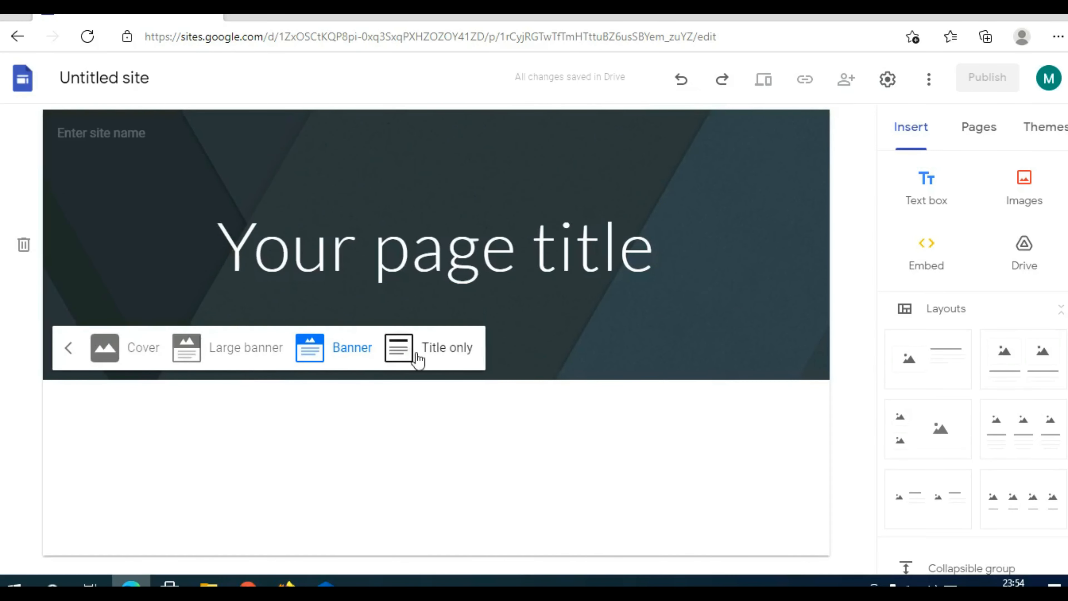
{"action": "left_click", "coordinate": [447, 347]}
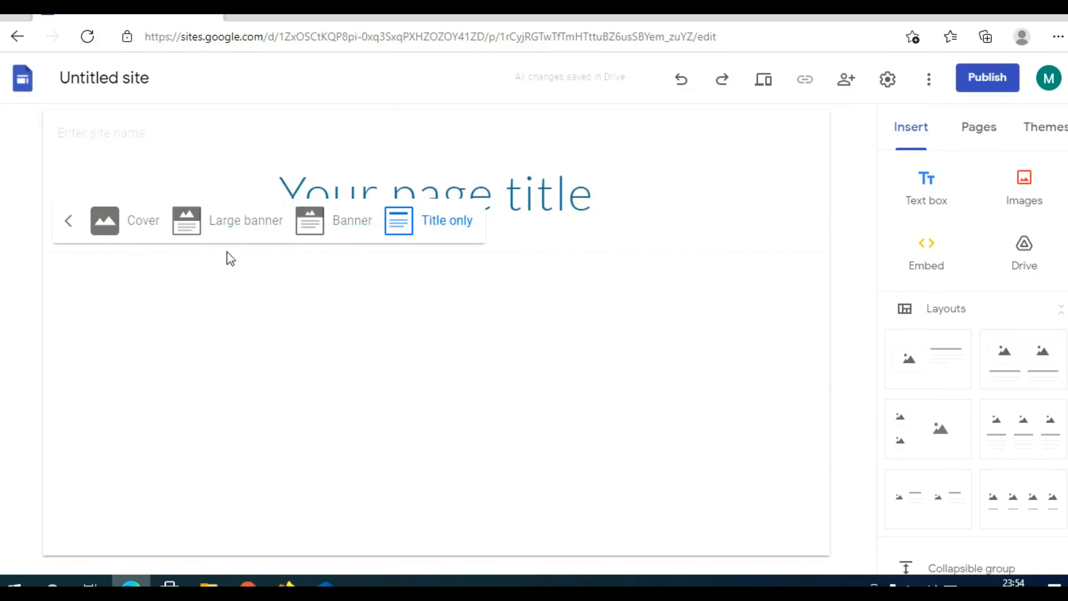
{"action": "left_click", "coordinate": [234, 228]}
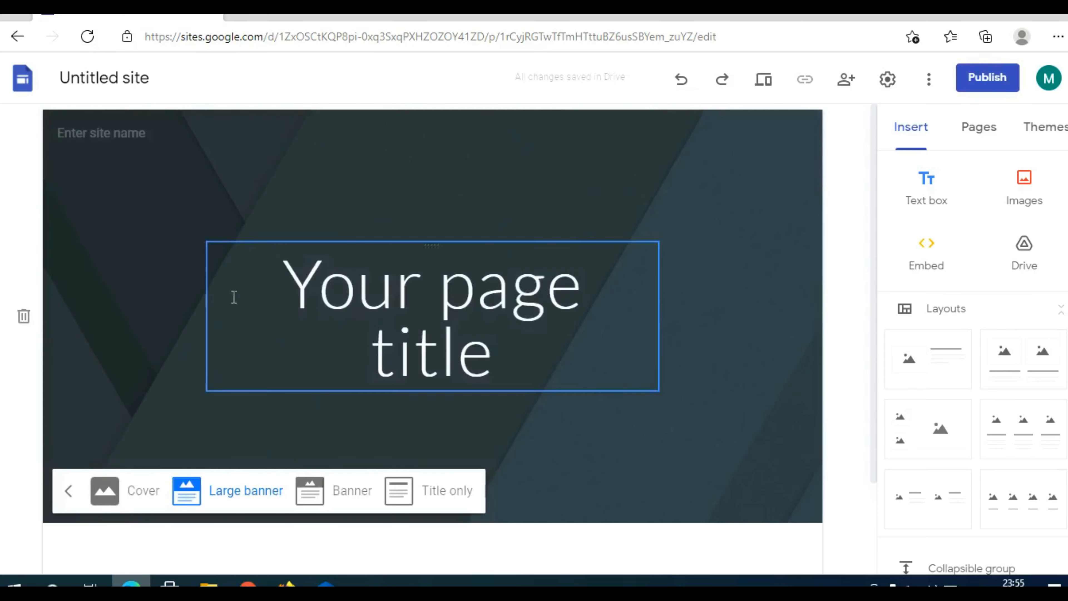
{"action": "left_click", "coordinate": [141, 501]}
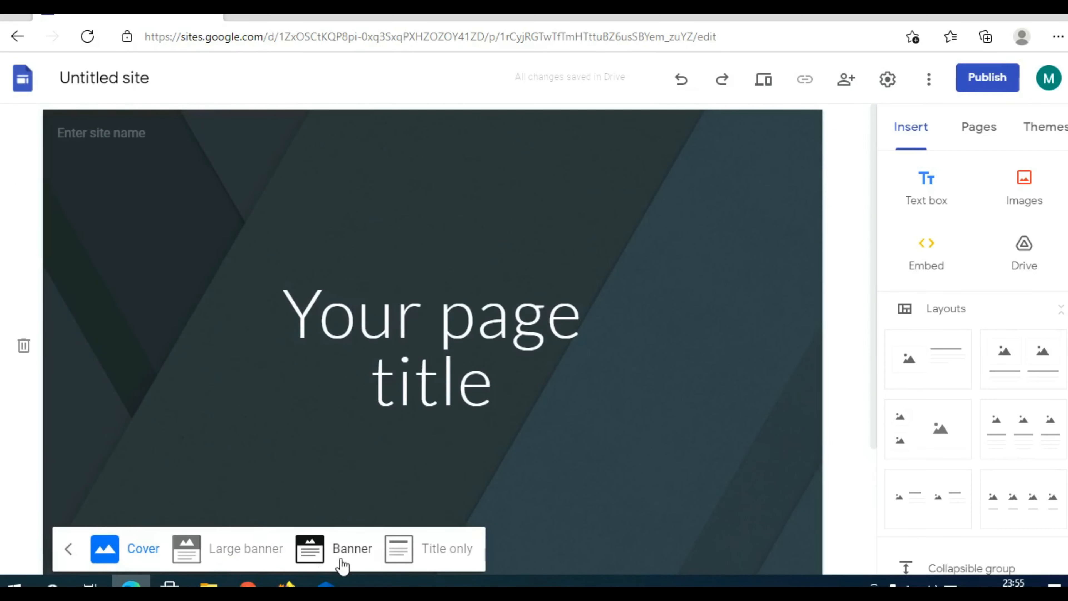
{"action": "left_click", "coordinate": [350, 552]}
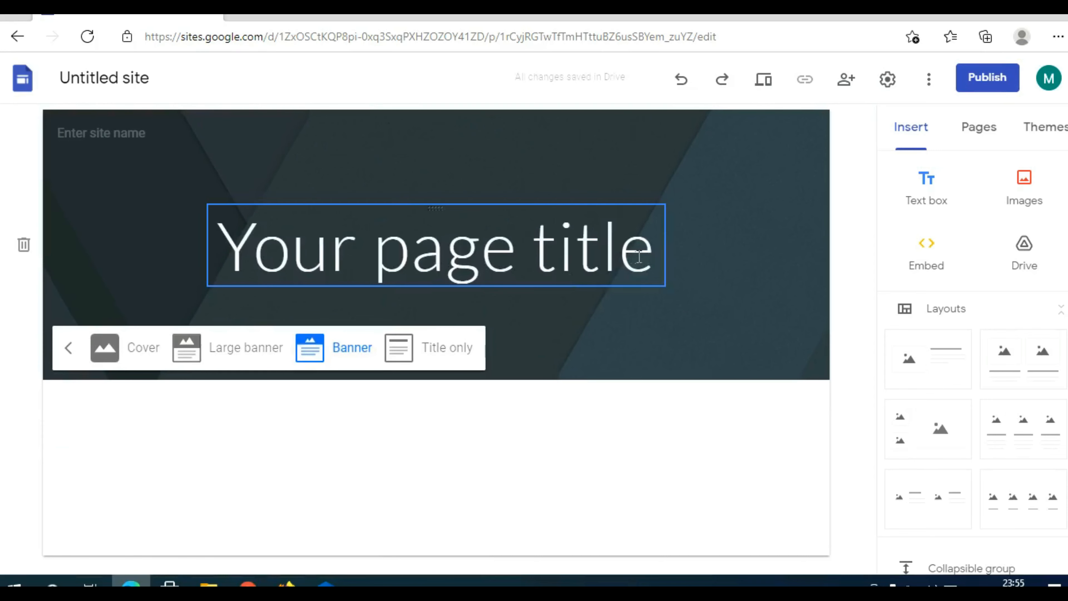
Replace the placeholder page title in the header with "Smart watch for women", starting with a capital S.
{"action": "left_click_drag", "start_coordinate": [653, 253], "coordinate": [232, 261]}
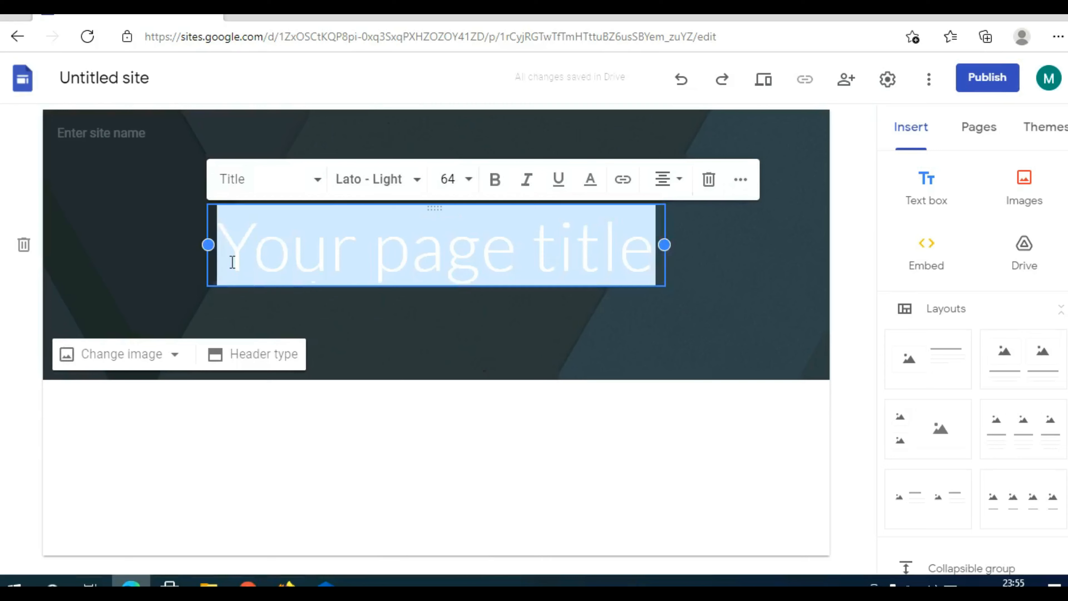
{"action": "type", "text": "smartwatch for women"}
{"action": "left_click", "coordinate": [427, 226]}
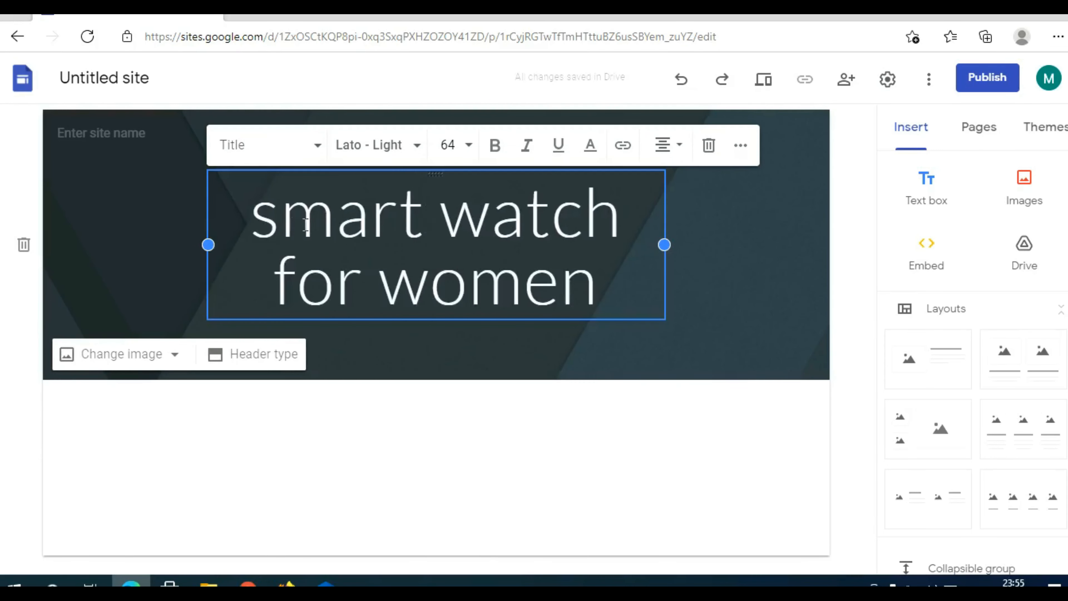
{"action": "left_click_drag", "start_coordinate": [281, 223], "coordinate": [254, 222]}
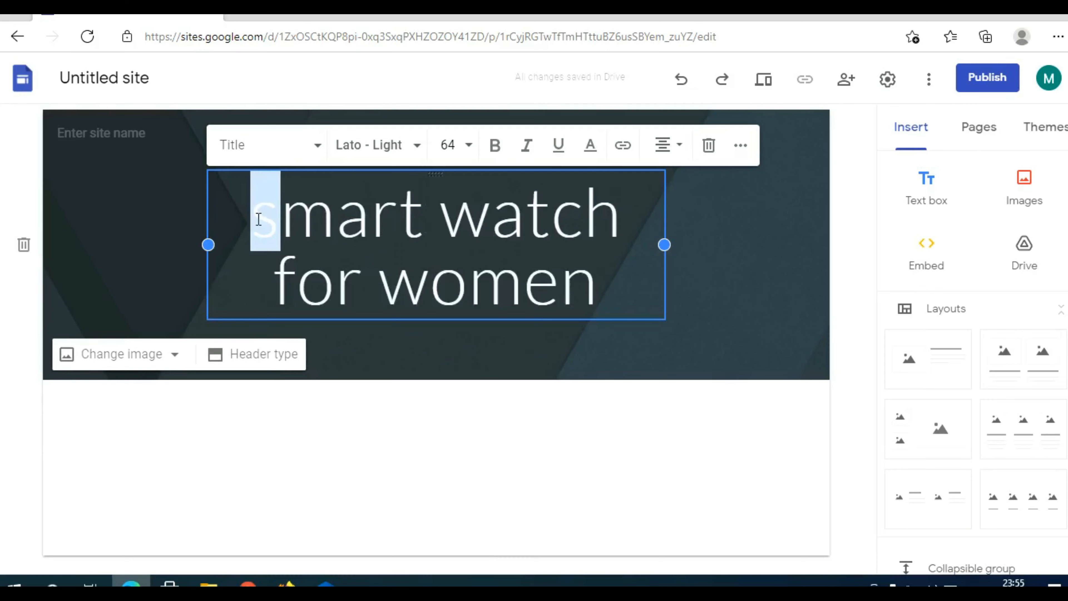
{"action": "type", "text": "S"}
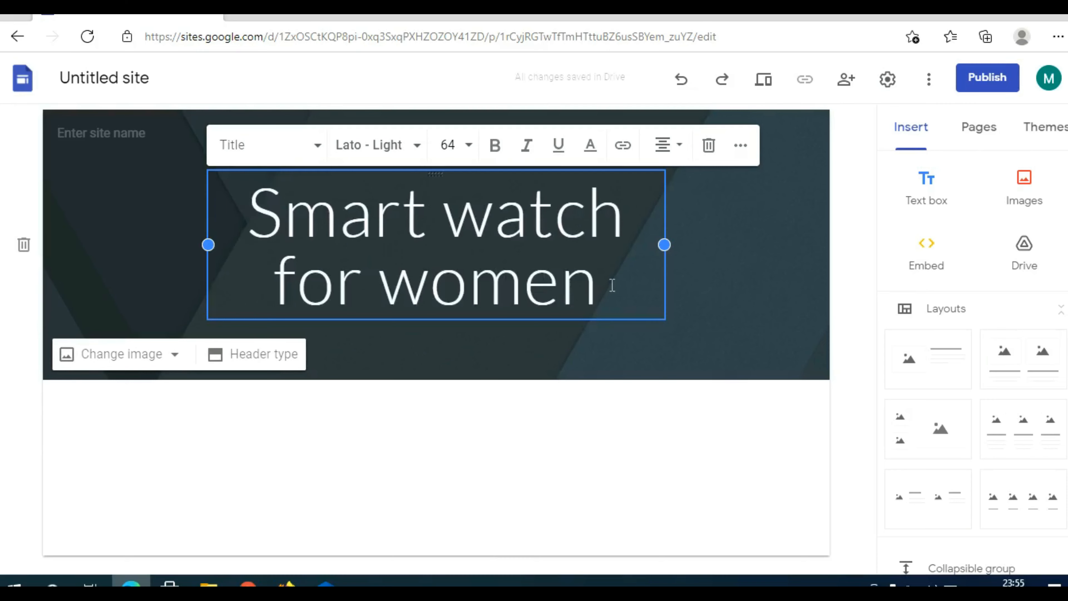
Set the font of the header title "Smart watch for women" to Arial and look at its text colour options.
{"action": "left_click_drag", "start_coordinate": [612, 285], "coordinate": [253, 215]}
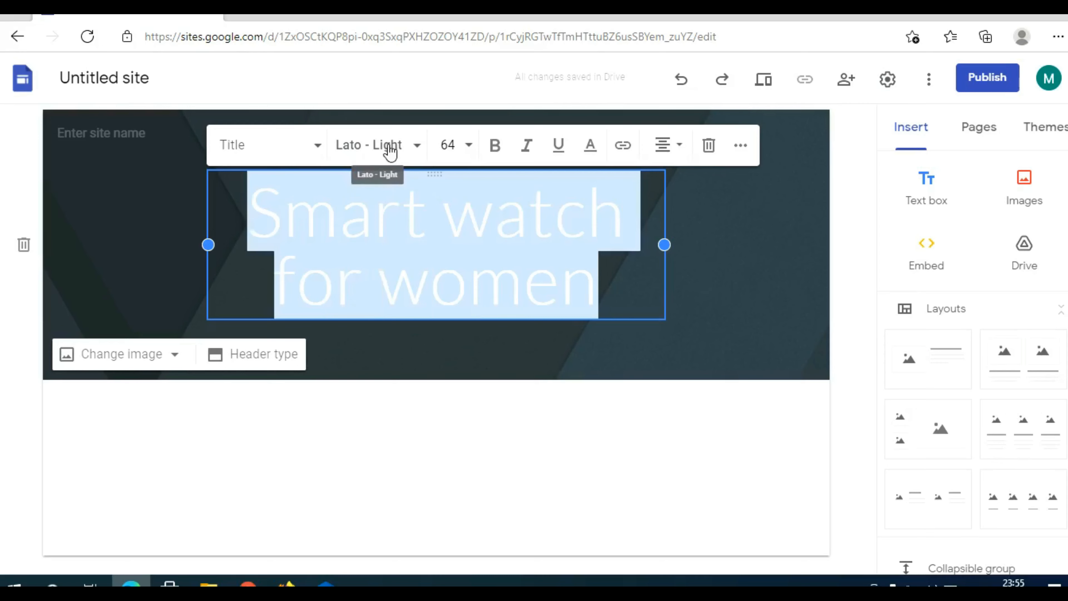
{"action": "left_click", "coordinate": [390, 148]}
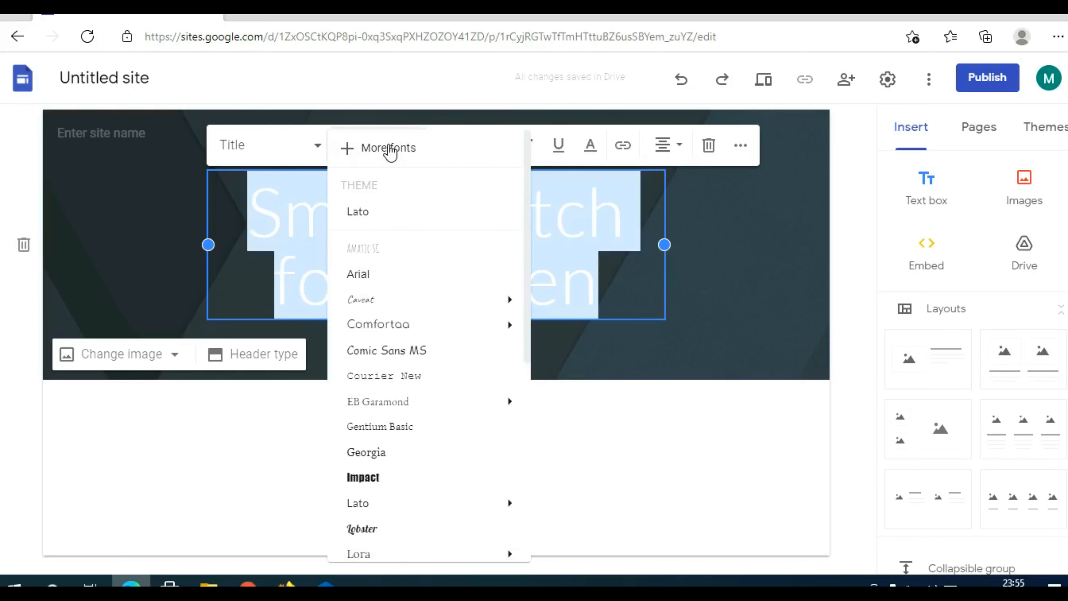
{"action": "left_click", "coordinate": [370, 273]}
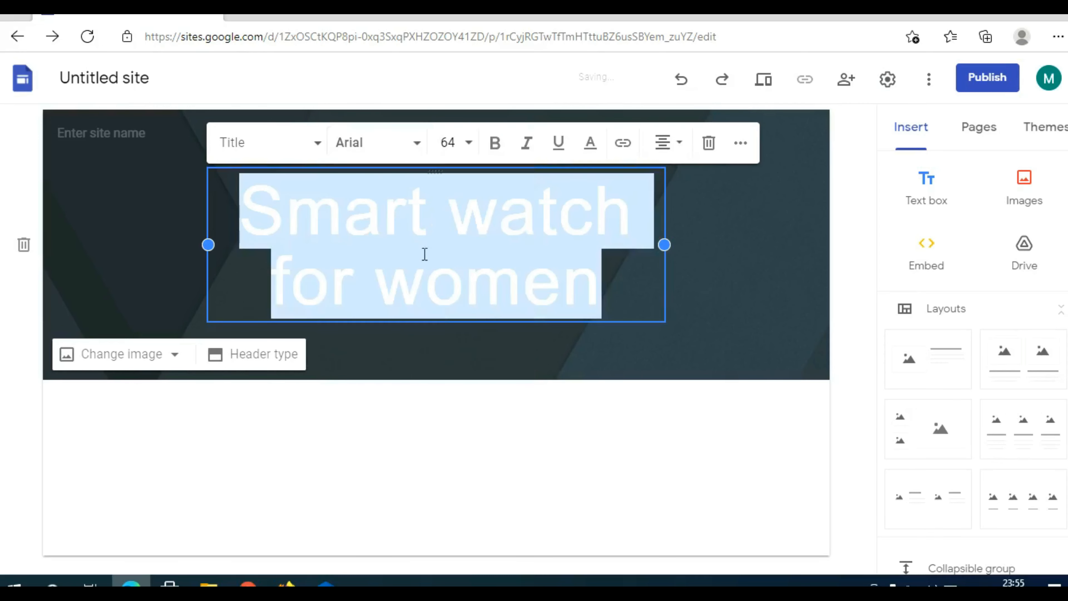
{"action": "left_click", "coordinate": [590, 148]}
{"action": "left_click", "coordinate": [464, 207]}
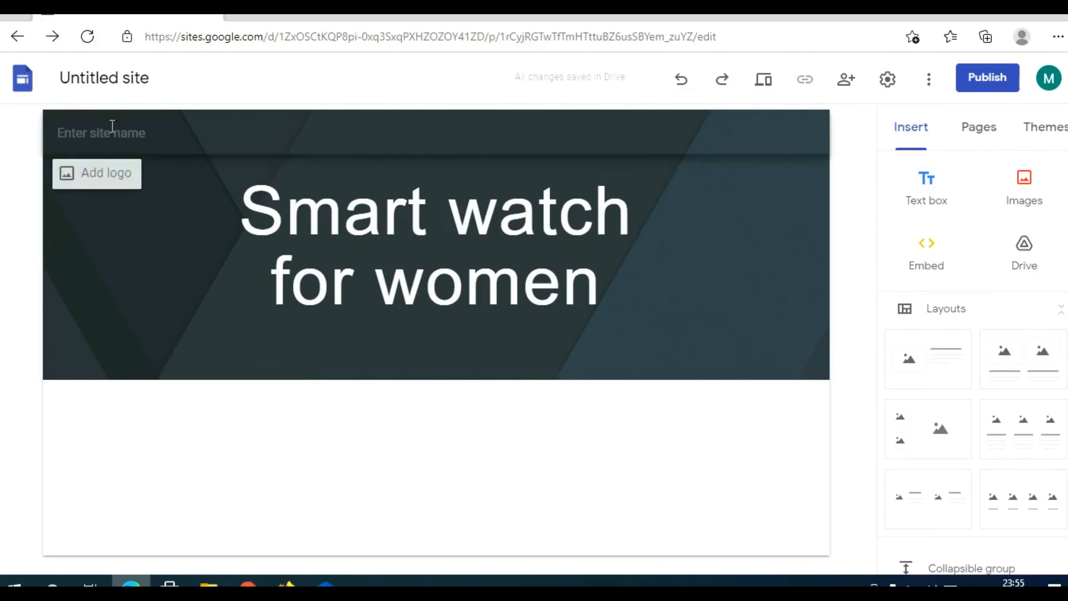
Look through the header background image sources, including Gallery, By URL, Search, Your albums and Google Drive, and close without choosing one.
{"action": "left_click", "coordinate": [157, 361]}
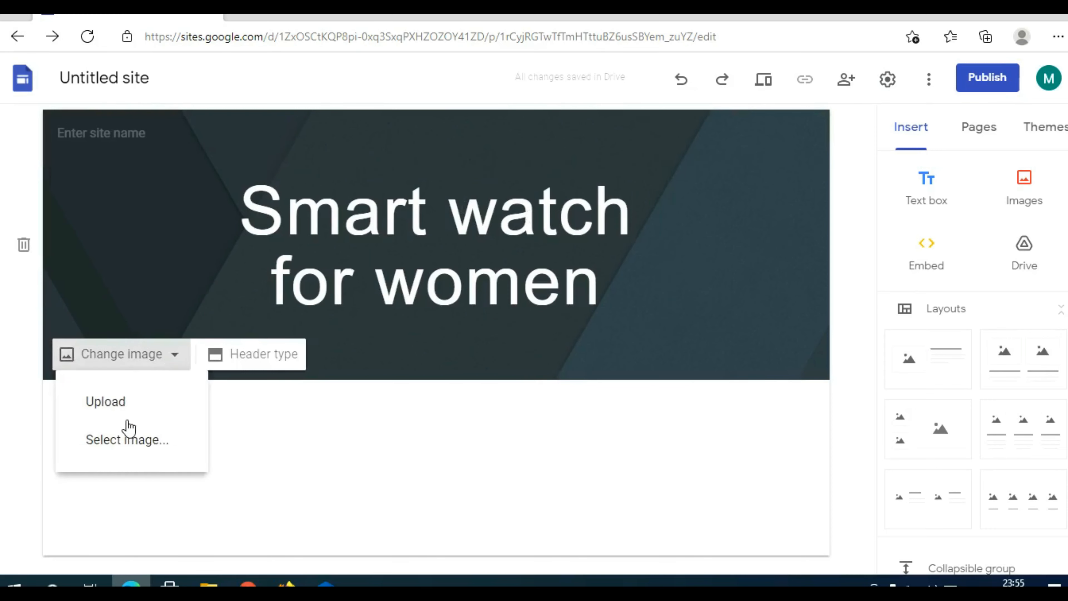
{"action": "left_click", "coordinate": [134, 440]}
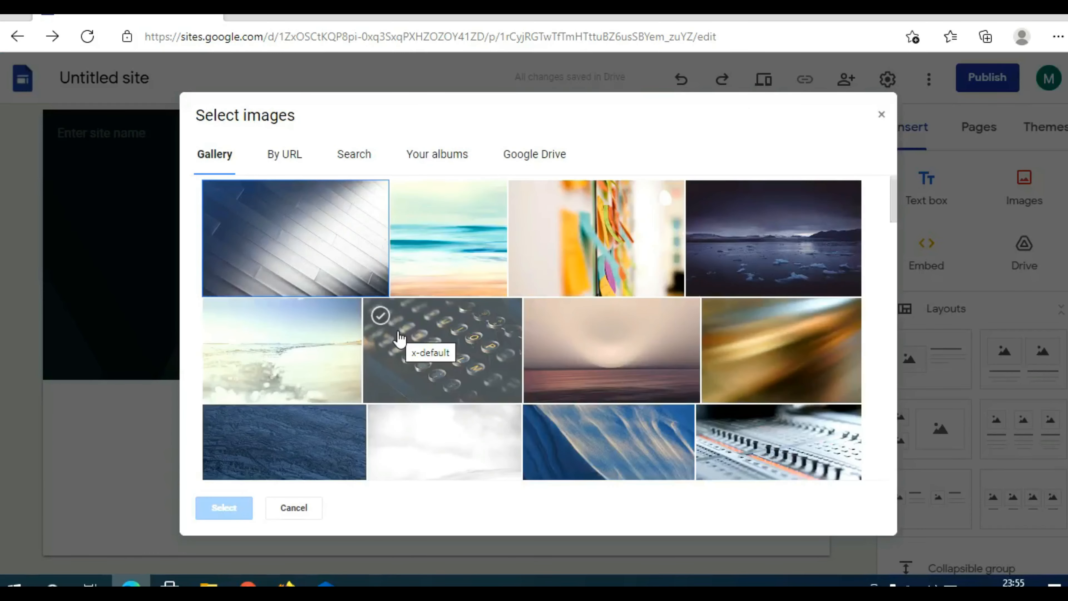
{"action": "left_click", "coordinate": [285, 161]}
{"action": "left_click", "coordinate": [357, 161]}
{"action": "left_click", "coordinate": [436, 165]}
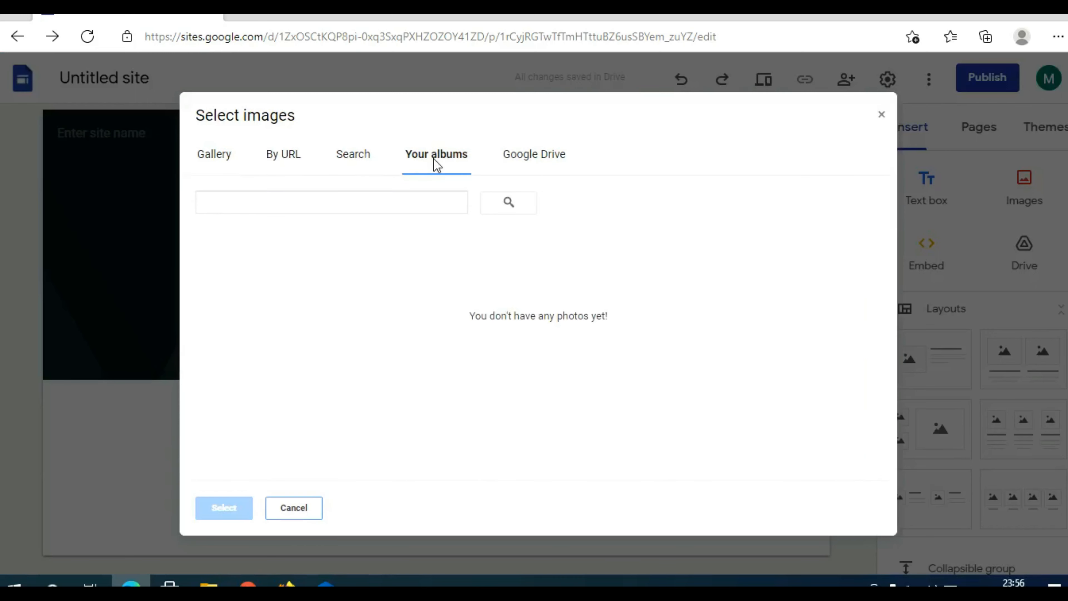
{"action": "left_click", "coordinate": [528, 161]}
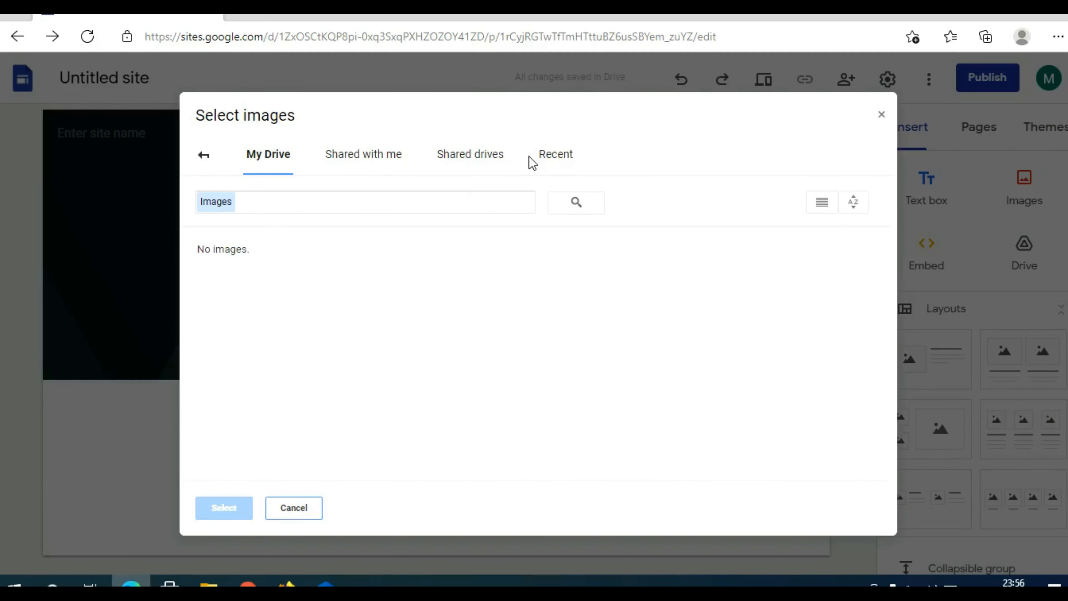
{"action": "left_click", "coordinate": [881, 115]}
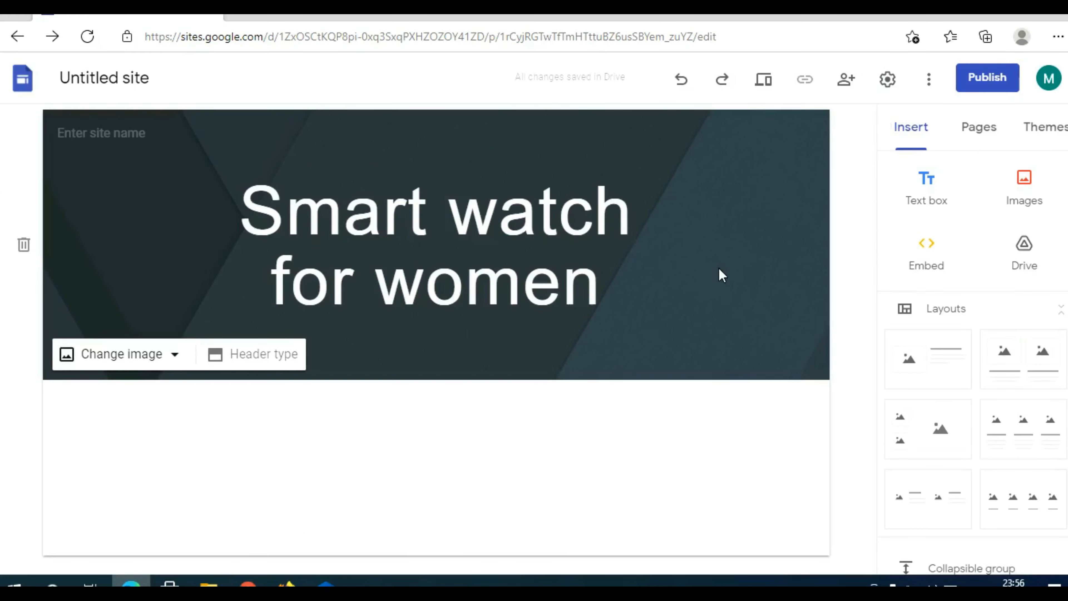
Apply the Impression theme to the site.
{"action": "left_click", "coordinate": [1041, 131]}
{"action": "scroll", "coordinate": [992, 357], "scroll_direction": "down", "scroll_amount": 3}
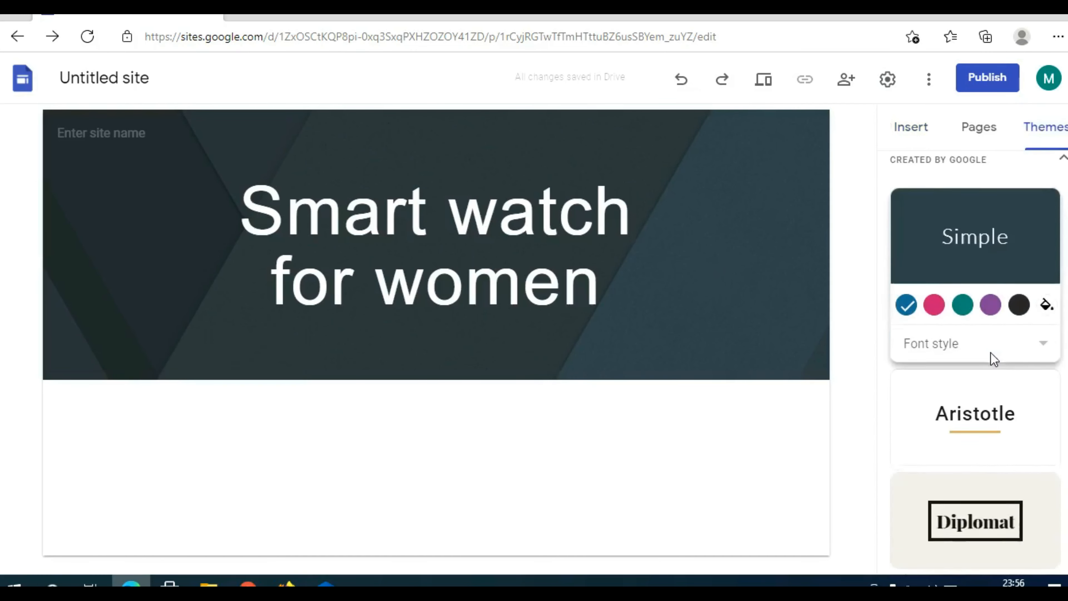
{"action": "scroll", "coordinate": [988, 353], "scroll_direction": "down", "scroll_amount": 5}
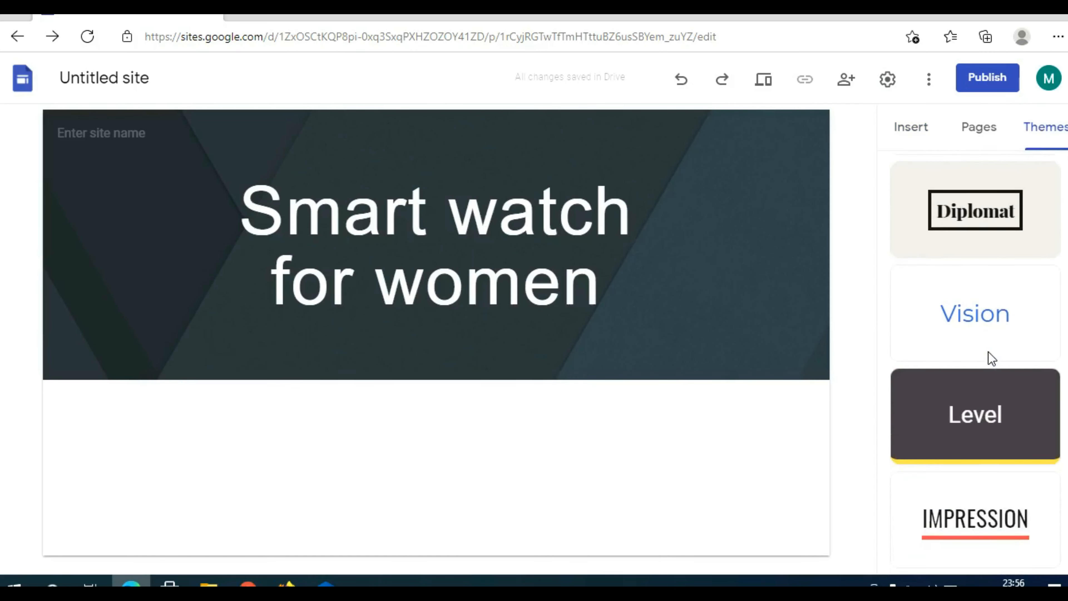
{"action": "left_click", "coordinate": [983, 519]}
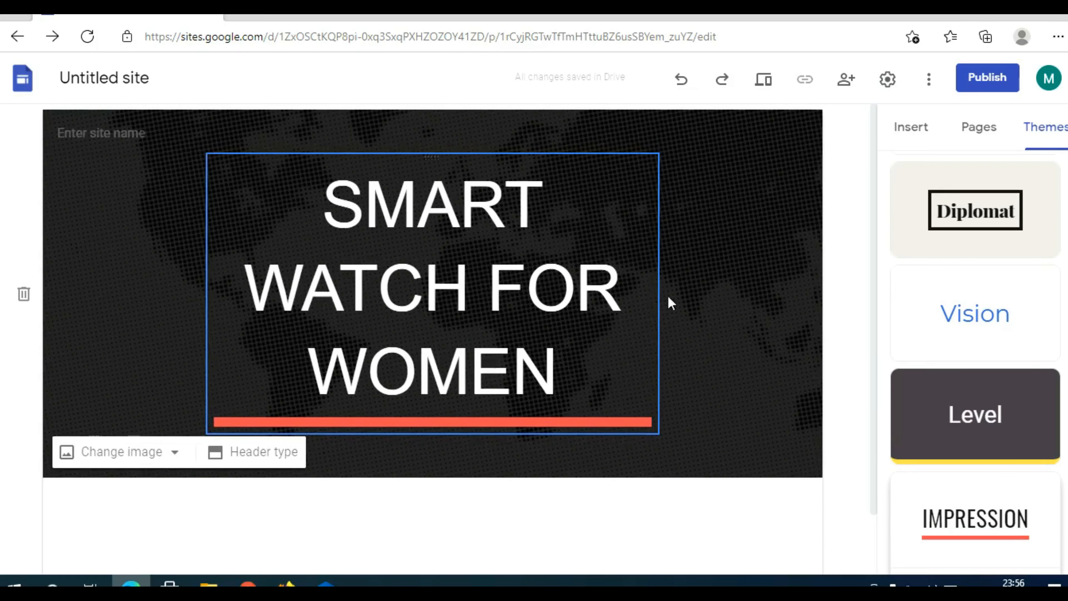
Try font sizes 30 and 48 on the header title.
{"action": "left_click_drag", "start_coordinate": [574, 373], "coordinate": [331, 193]}
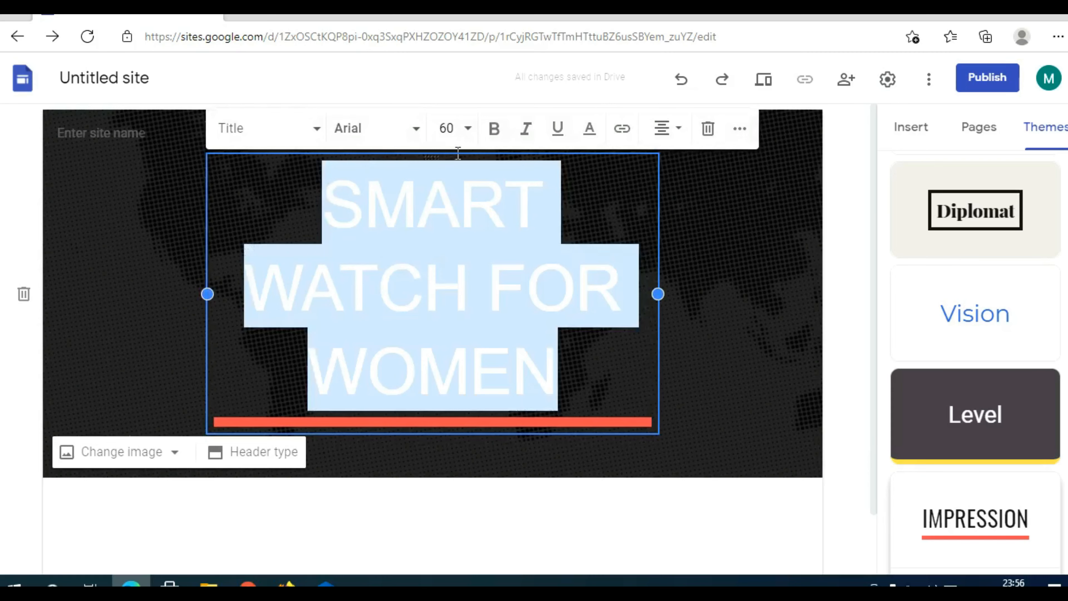
{"action": "left_click", "coordinate": [467, 128]}
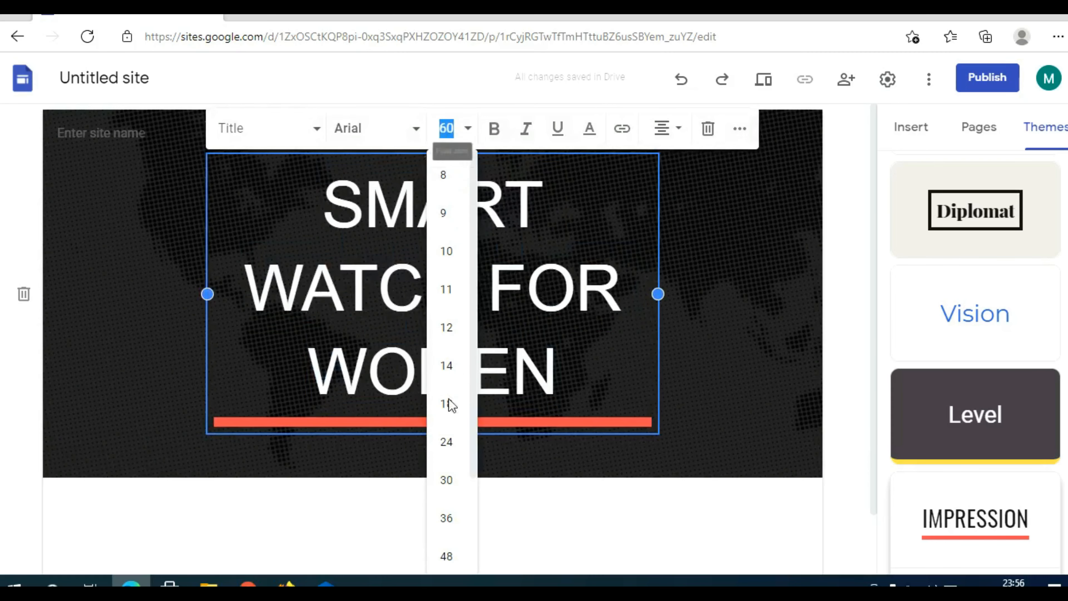
{"action": "left_click", "coordinate": [447, 481]}
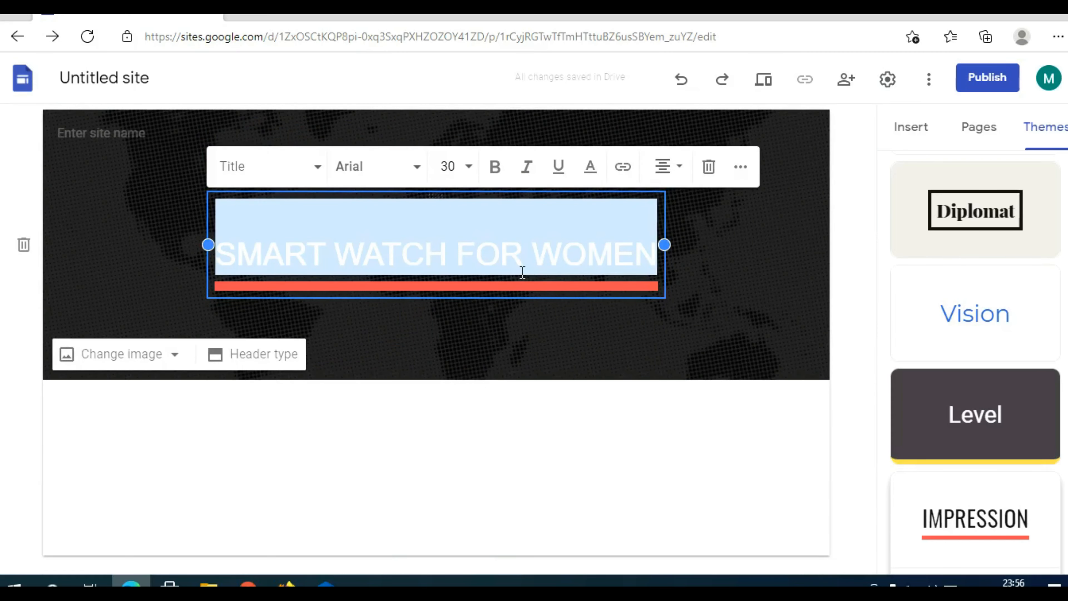
{"action": "left_click", "coordinate": [514, 263]}
{"action": "left_click_drag", "start_coordinate": [213, 257], "coordinate": [653, 261]}
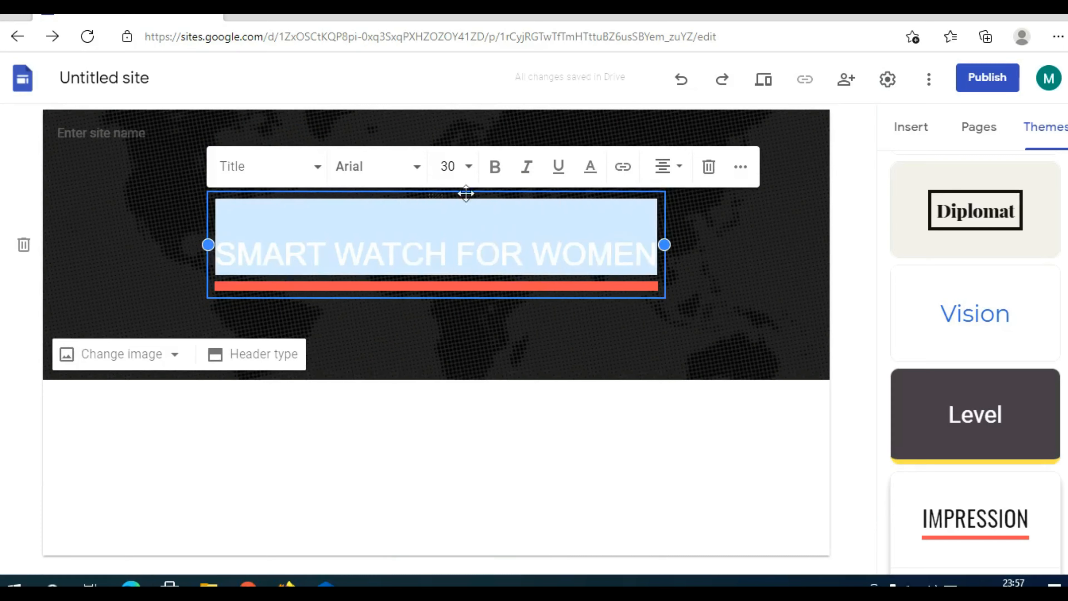
{"action": "left_click", "coordinate": [458, 166]}
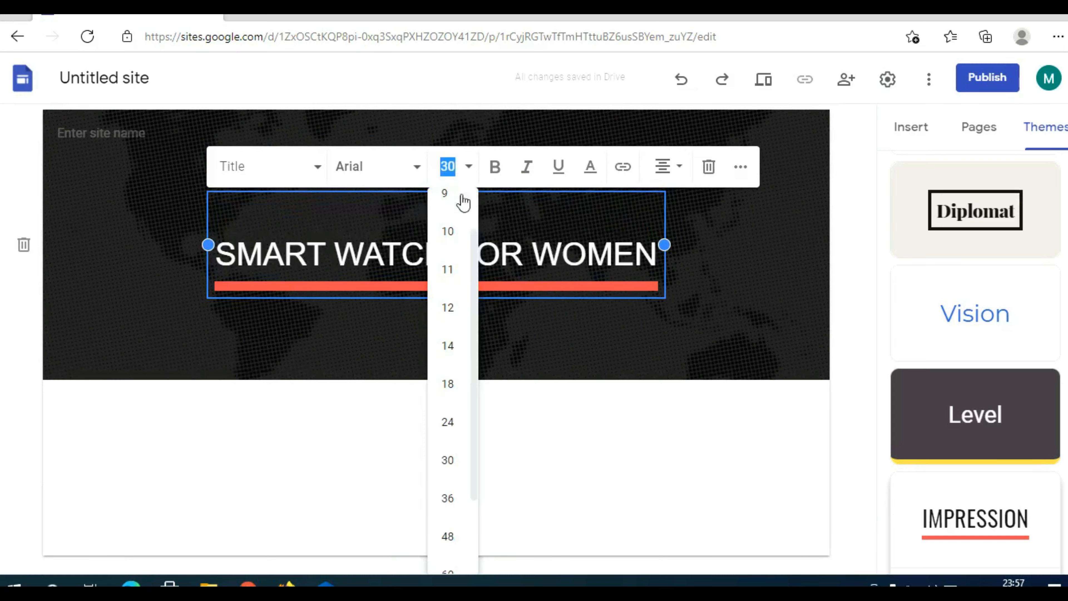
{"action": "left_click", "coordinate": [448, 536]}
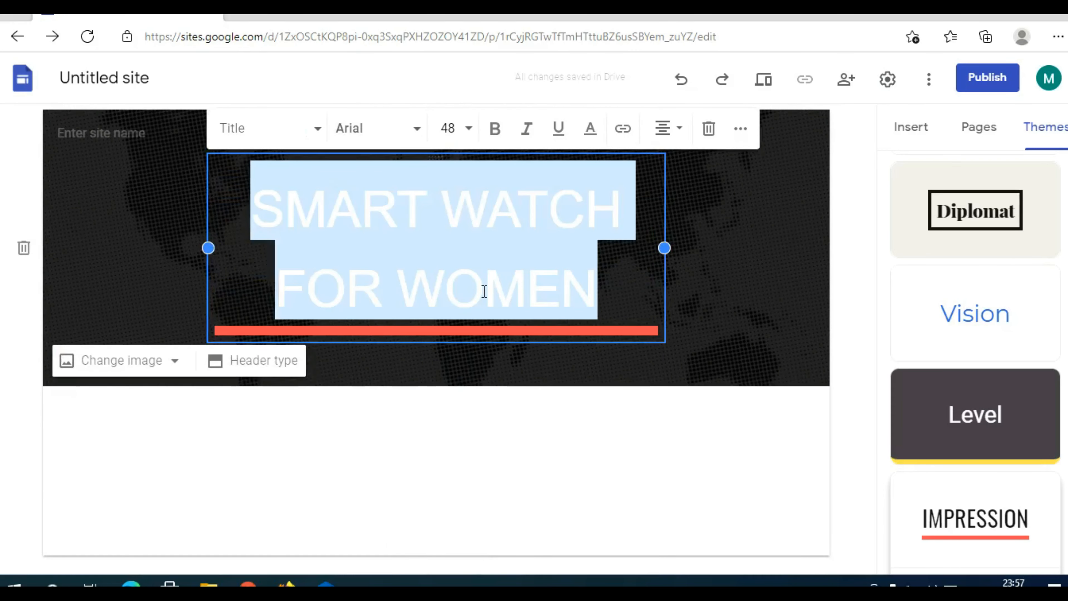
Change the header title's font to Oswald, try size 36 and set the font size to 40.
{"action": "left_click", "coordinate": [400, 135]}
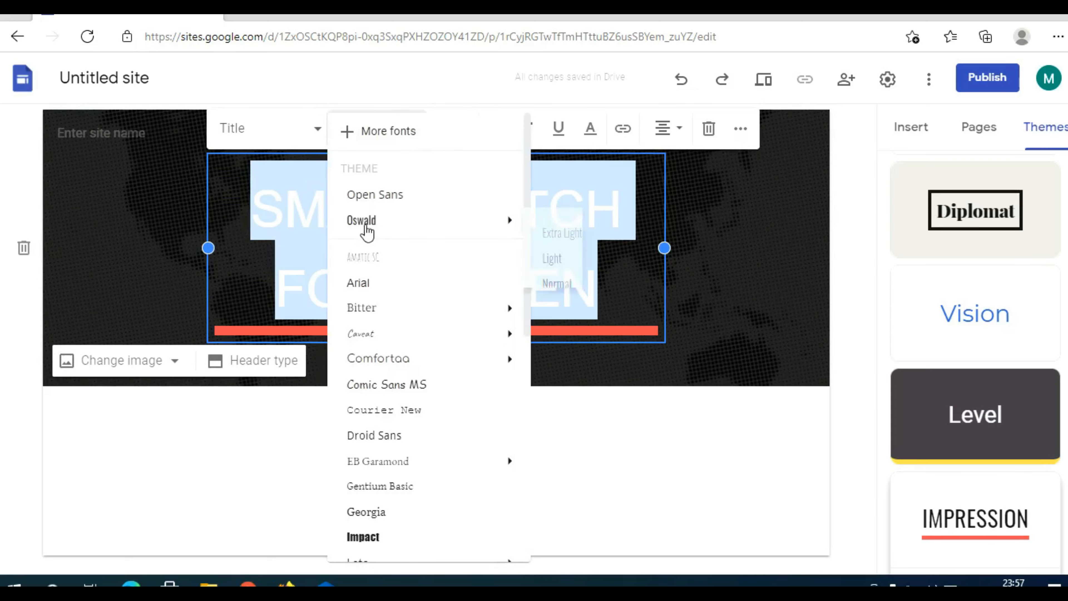
{"action": "left_click", "coordinate": [364, 220]}
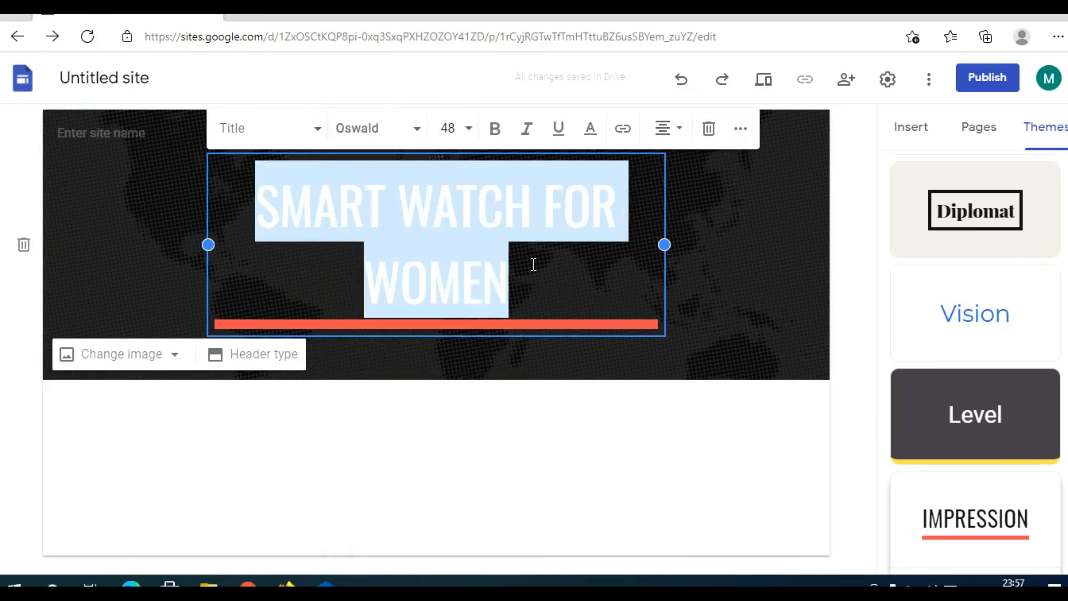
{"action": "left_click", "coordinate": [464, 134]}
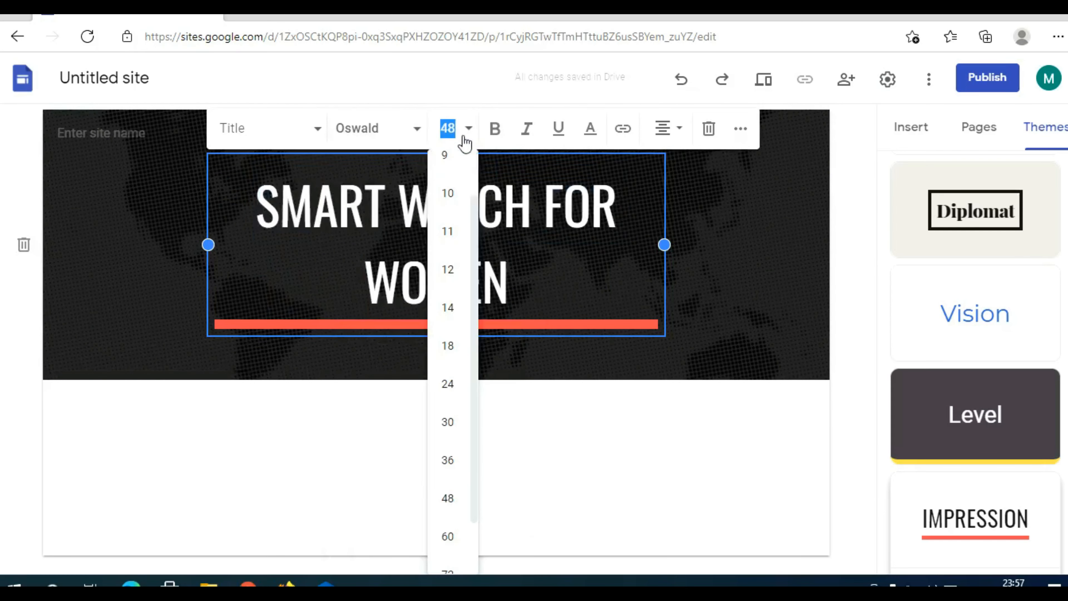
{"action": "left_click", "coordinate": [449, 459]}
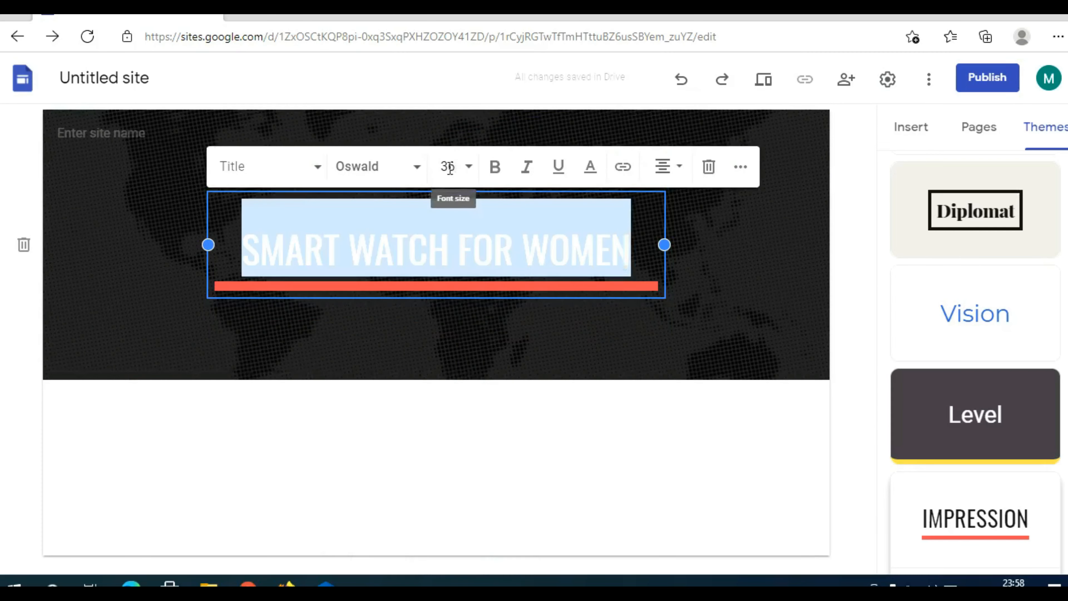
{"action": "left_click", "coordinate": [441, 166]}
{"action": "type", "text": "40"}
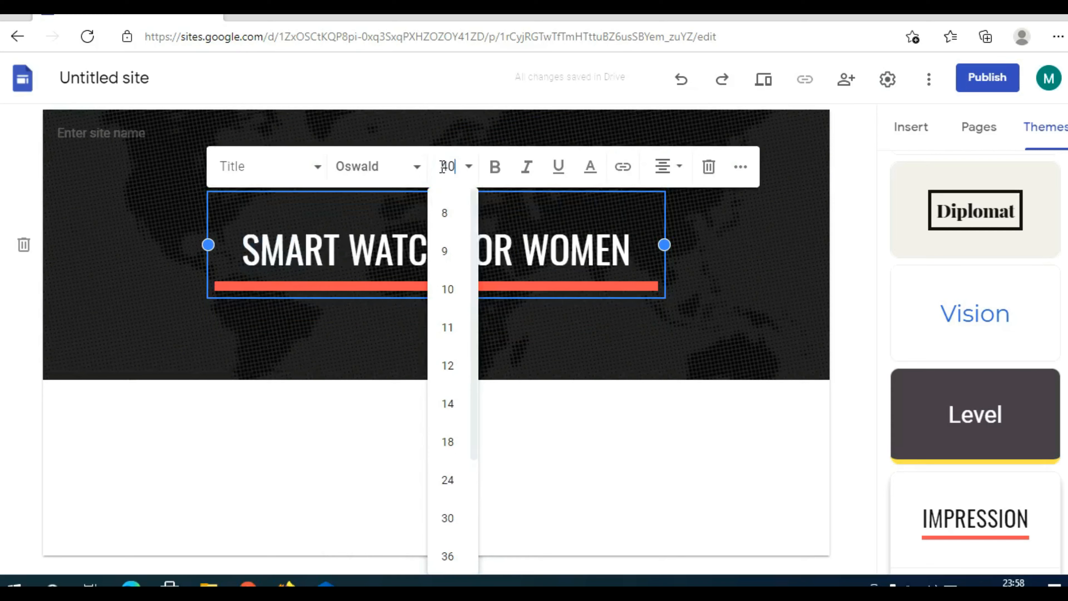
{"action": "key", "text": "Return"}
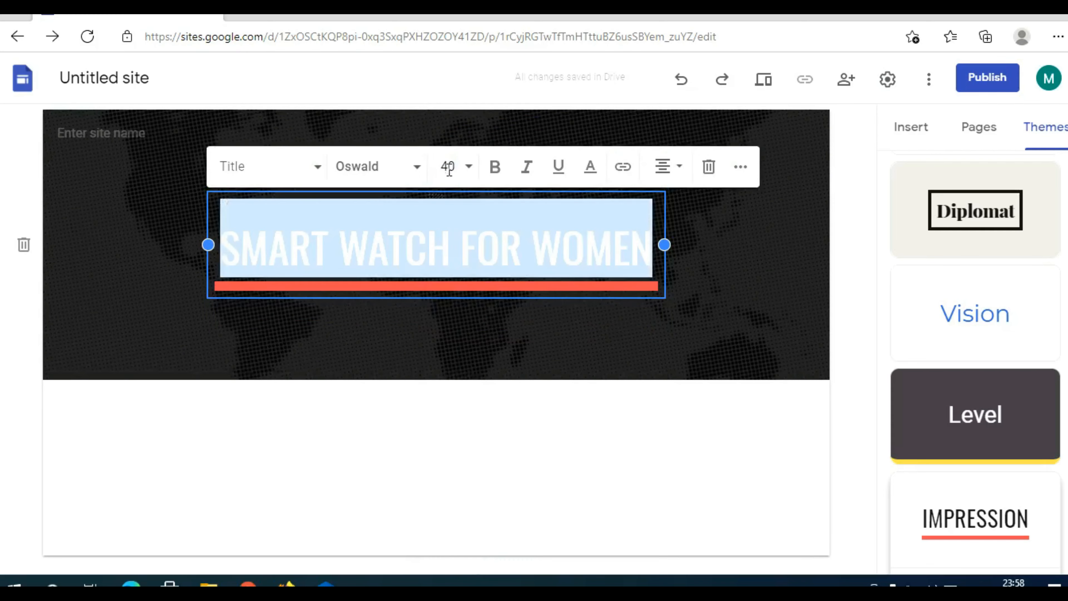
{"action": "left_click", "coordinate": [532, 252]}
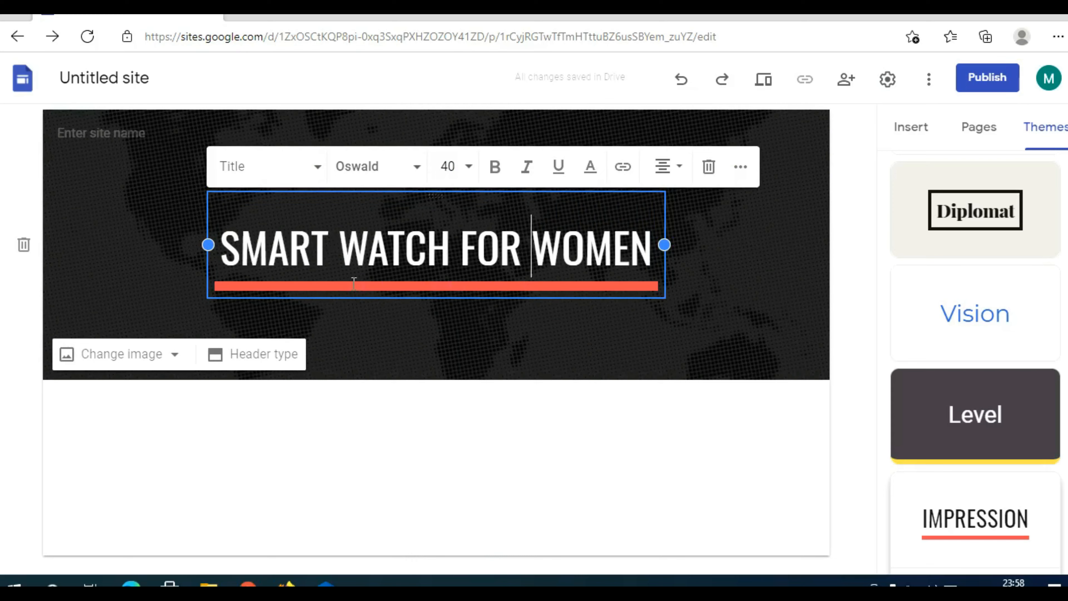
Change the Impression theme's accent colour to yellow.
{"action": "scroll", "coordinate": [975, 507], "scroll_direction": "down", "scroll_amount": 2}
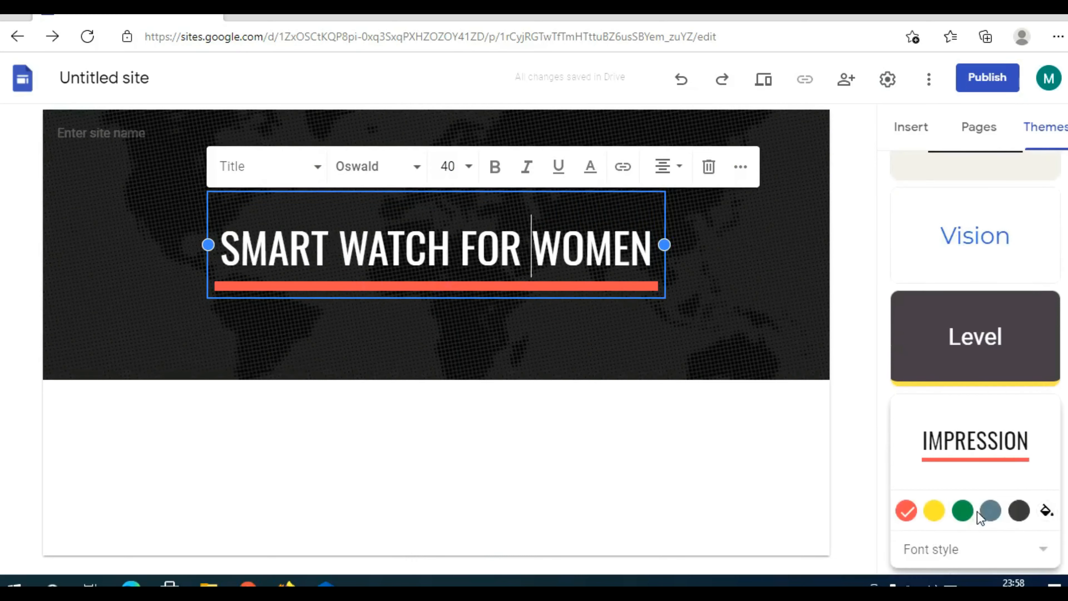
{"action": "left_click", "coordinate": [935, 511]}
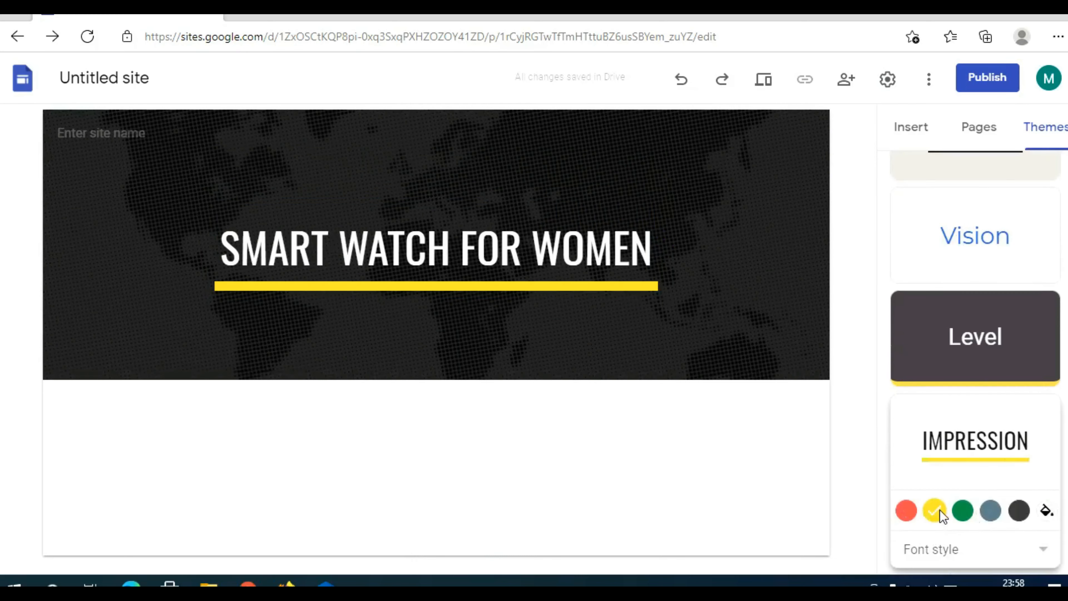
{"action": "mouse_move", "coordinate": [463, 288]}
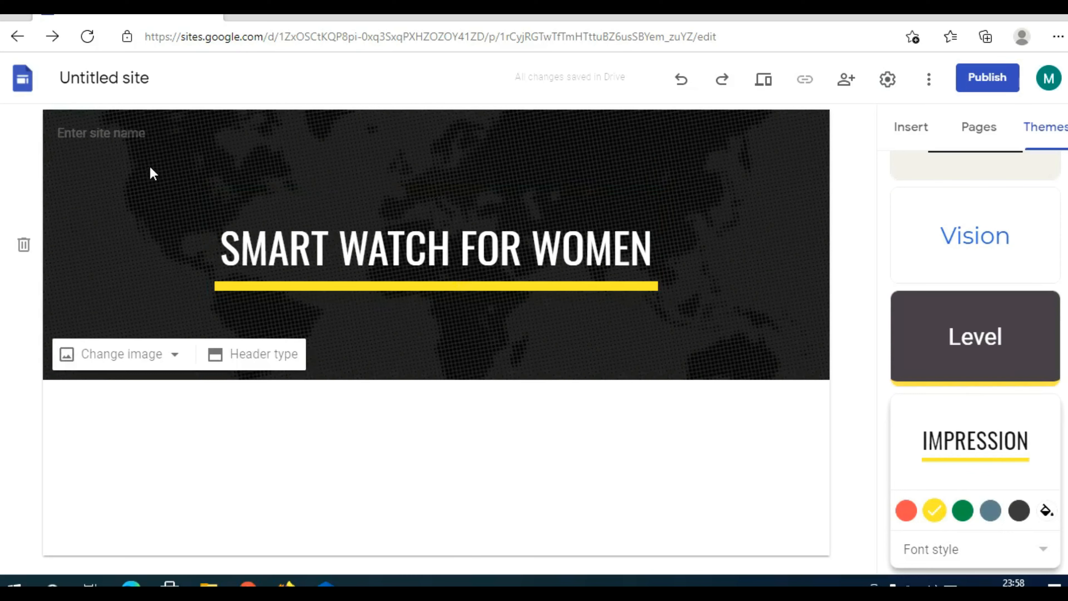
{"action": "mouse_move", "coordinate": [102, 138]}
Insert the layout with one image beside a heading and text below the page header.
{"action": "left_click", "coordinate": [910, 131]}
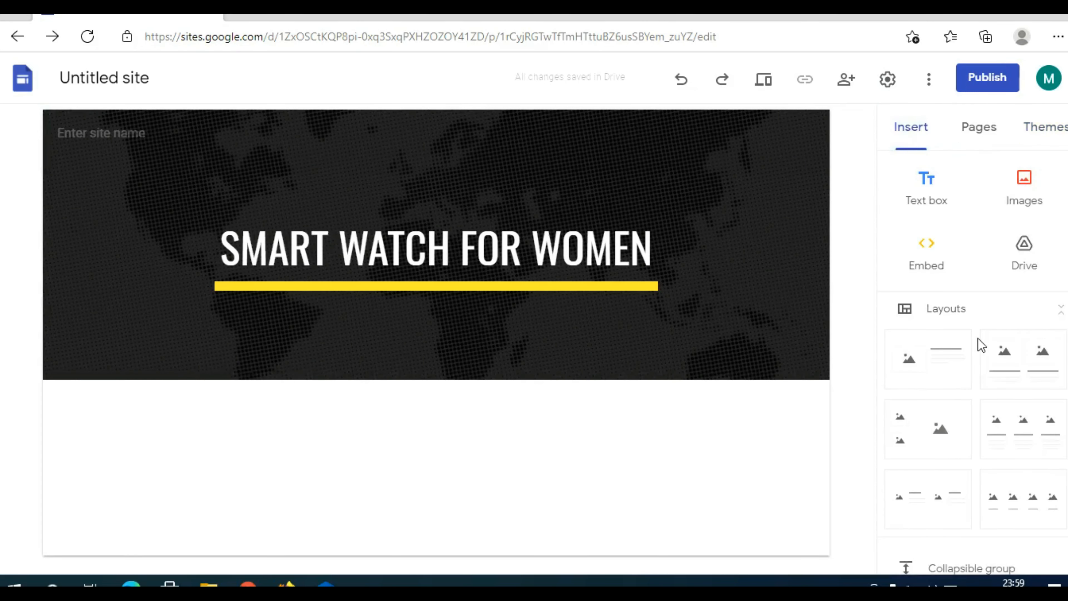
{"action": "scroll", "coordinate": [979, 345], "scroll_direction": "down", "scroll_amount": 1}
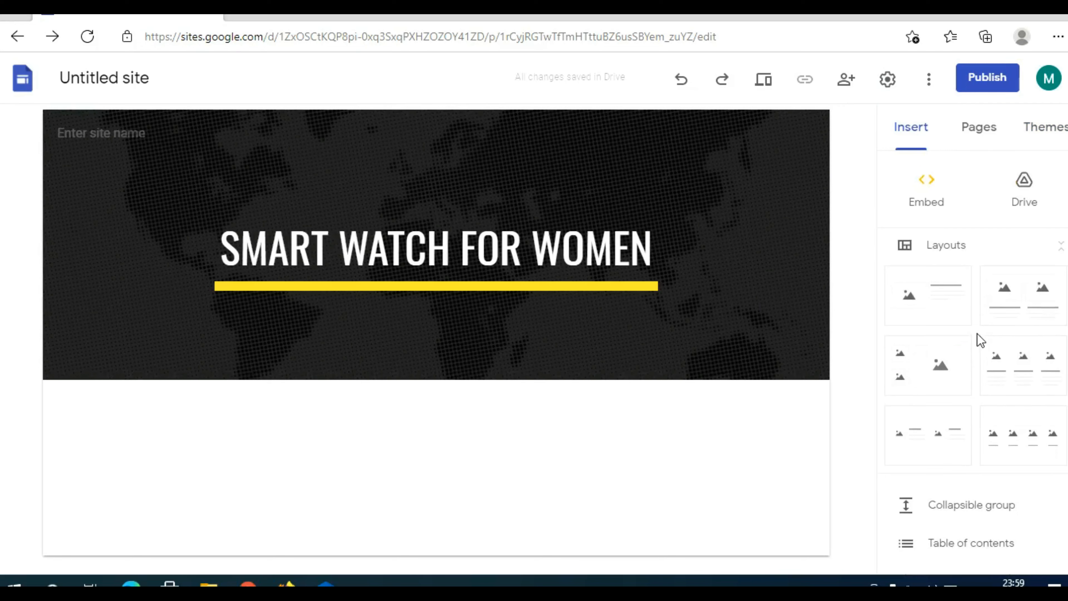
{"action": "scroll", "coordinate": [977, 332], "scroll_direction": "down", "scroll_amount": 3}
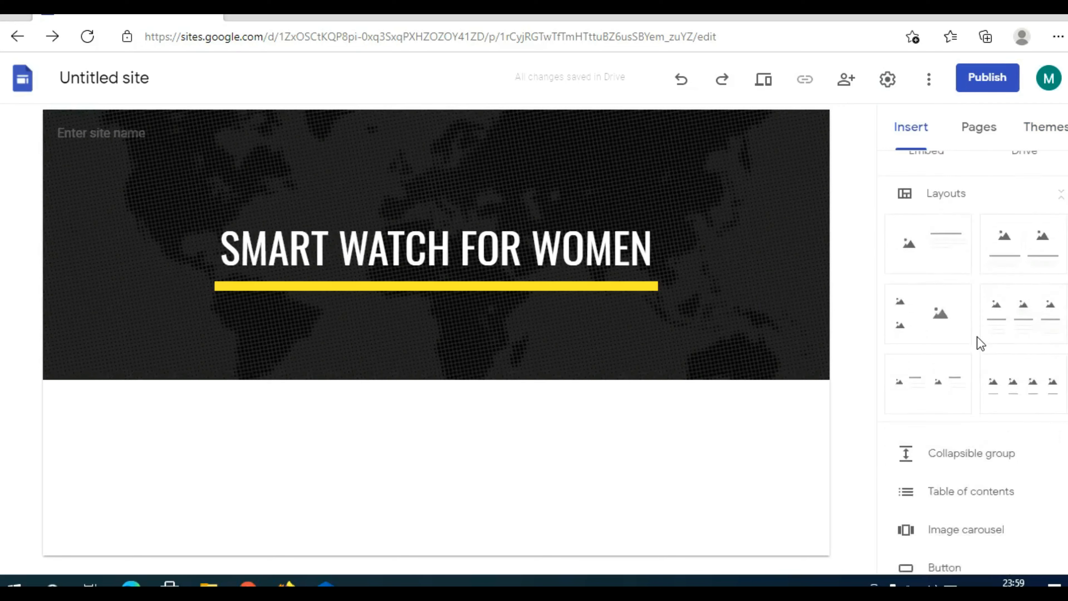
{"action": "scroll", "coordinate": [977, 336], "scroll_direction": "up", "scroll_amount": 1}
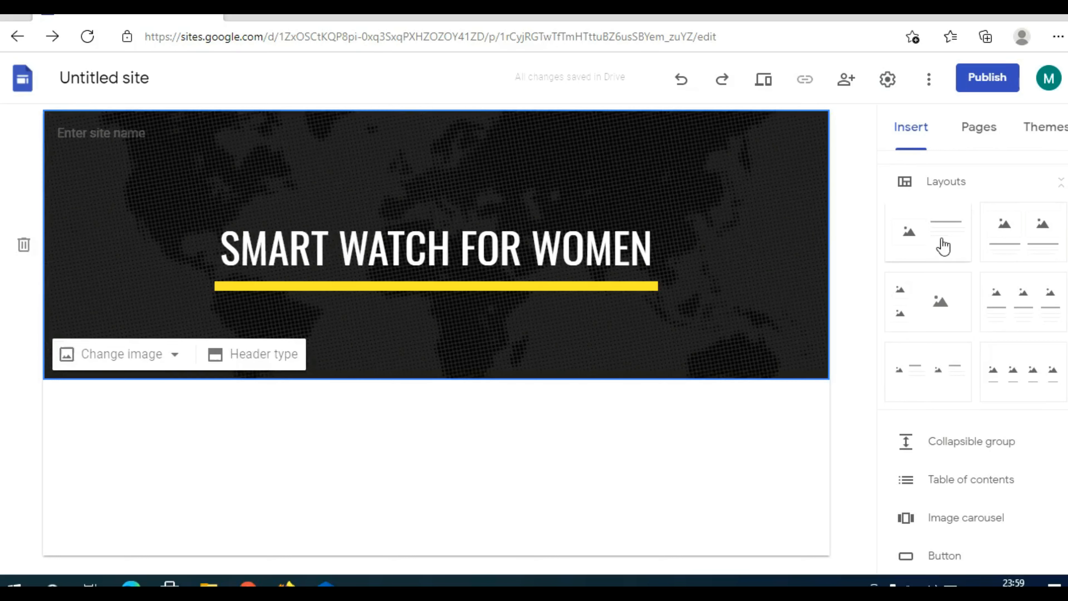
{"action": "left_click", "coordinate": [943, 248]}
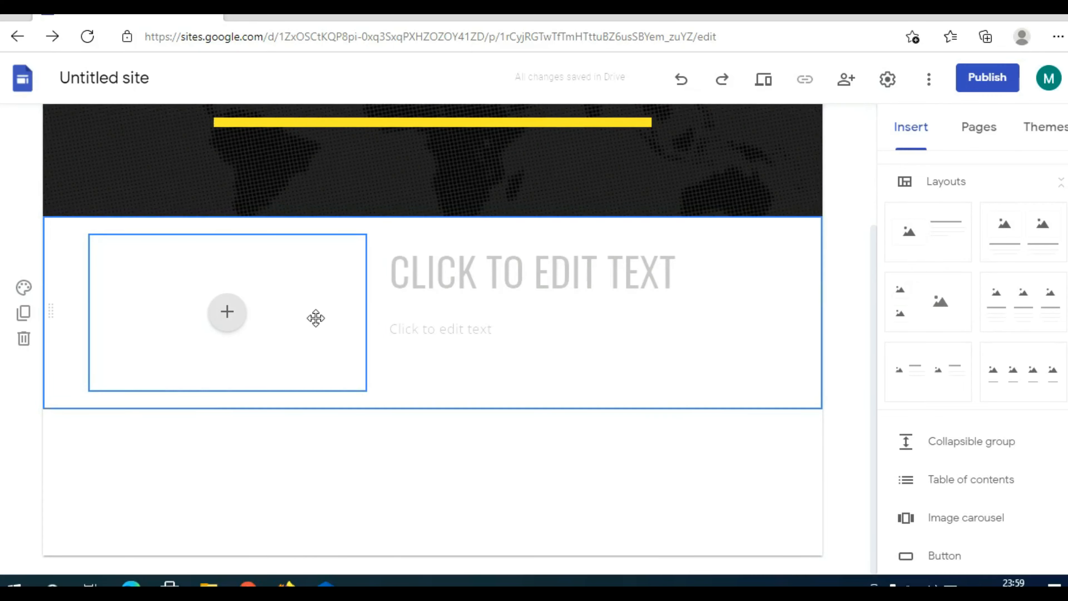
Switch to the Amazon results in the other browser and search for "smart watch for women".
{"action": "left_click", "coordinate": [287, 583]}
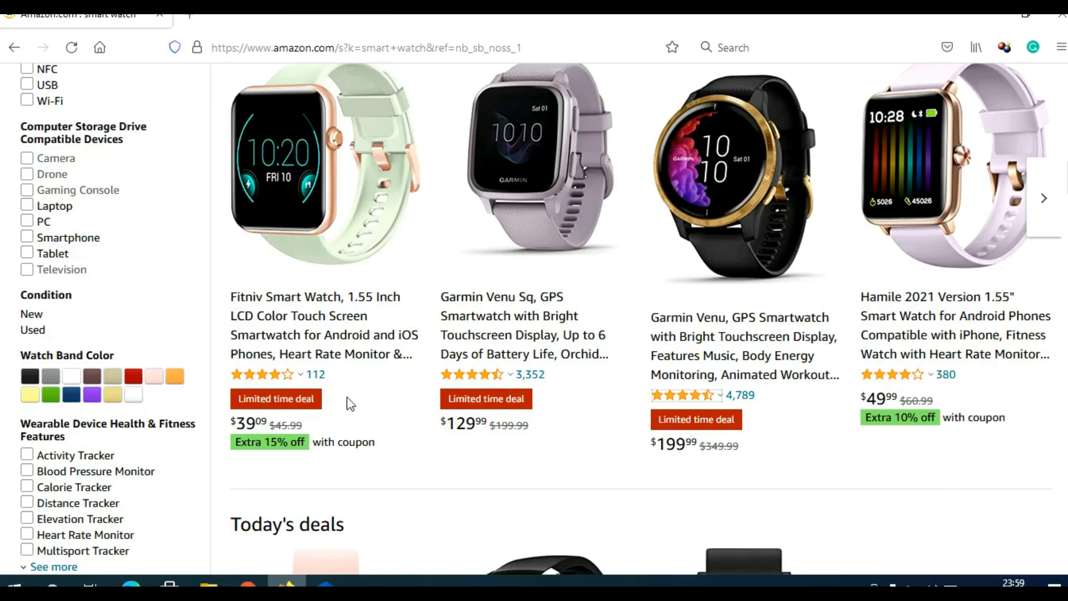
{"action": "scroll", "coordinate": [413, 391], "scroll_direction": "up", "scroll_amount": 15}
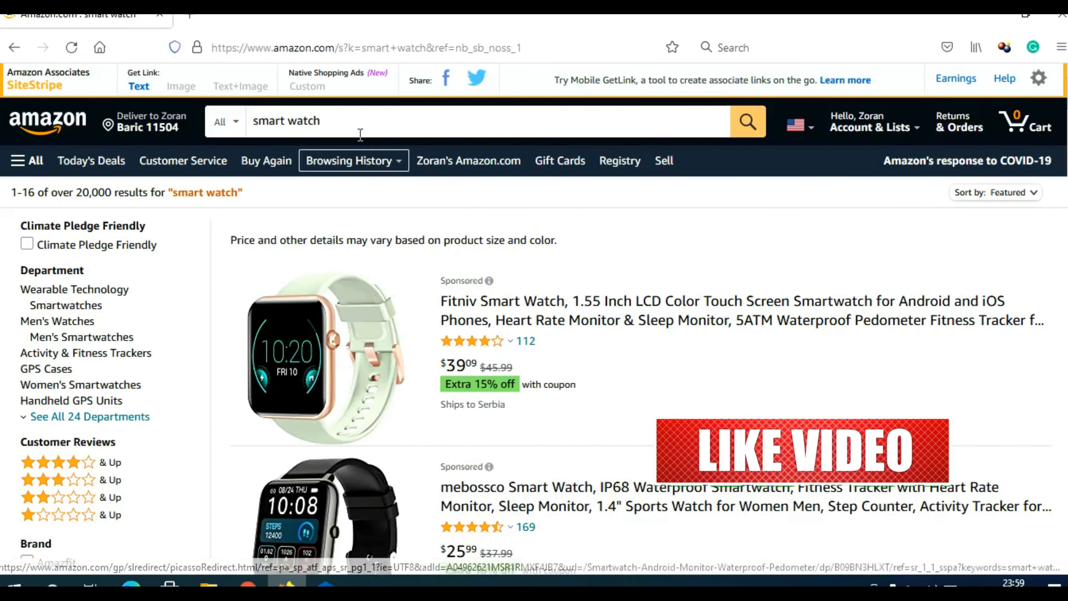
{"action": "left_click", "coordinate": [361, 133]}
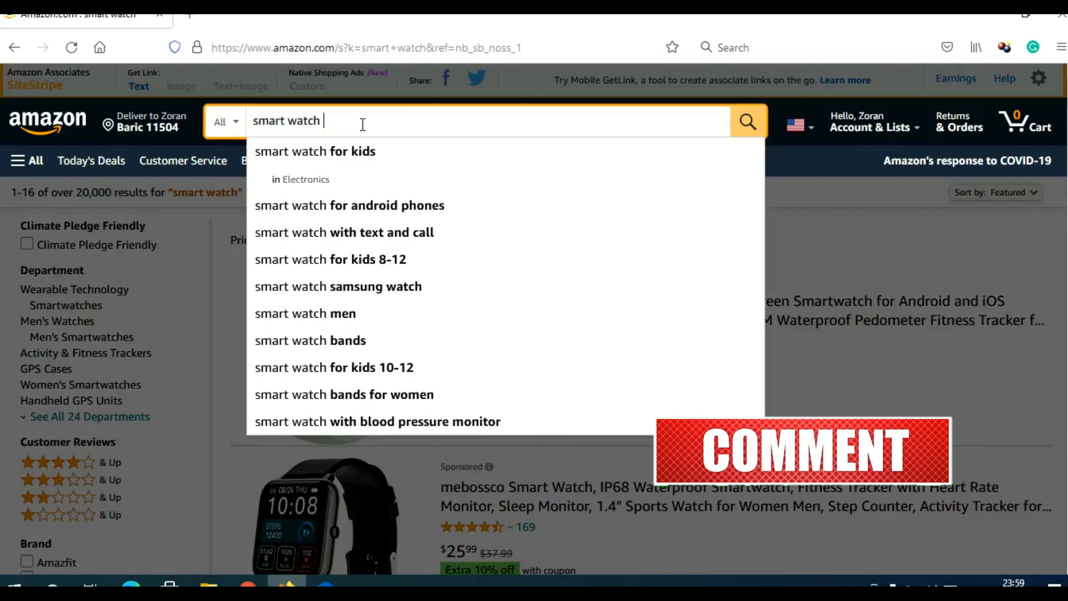
{"action": "type", "text": "for women"}
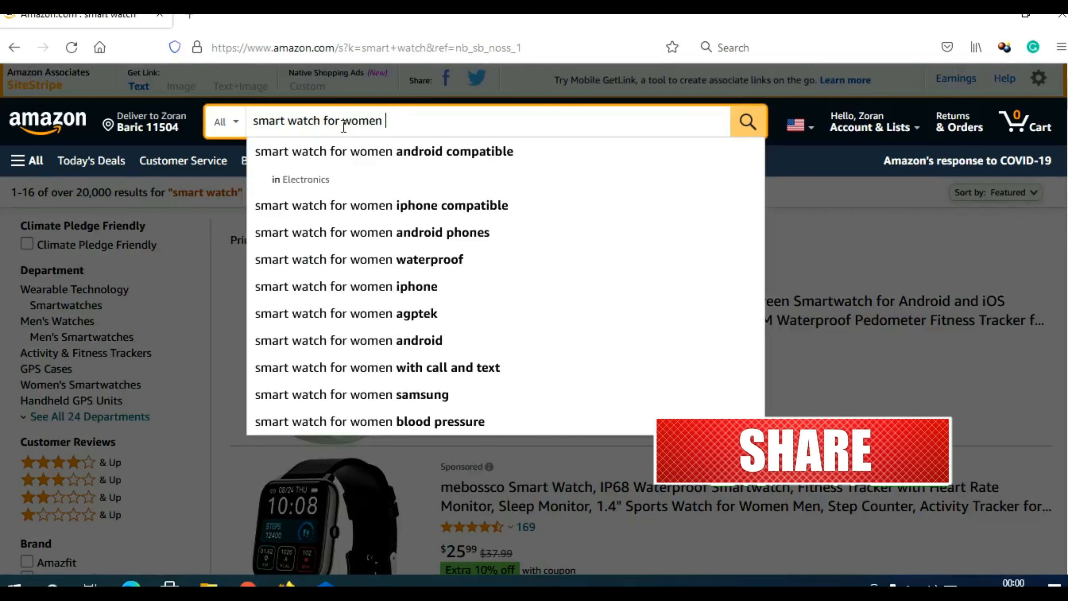
{"action": "key", "text": "Return"}
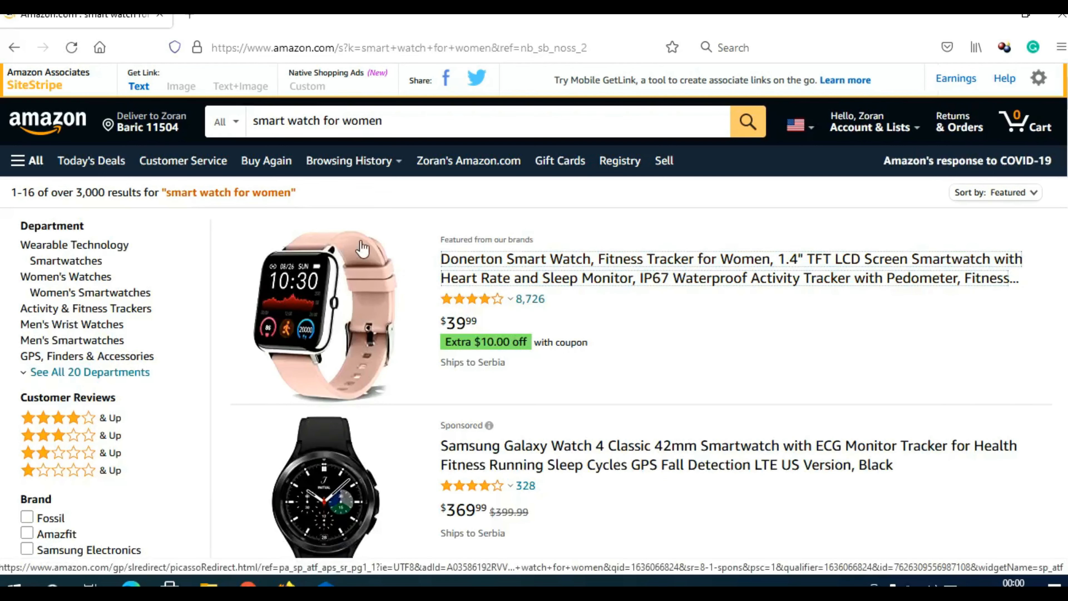
Open the Donerton Smart Watch listing, save its enlarged main image of the pink watch to the computer and close the image viewer.
{"action": "left_click", "coordinate": [530, 281]}
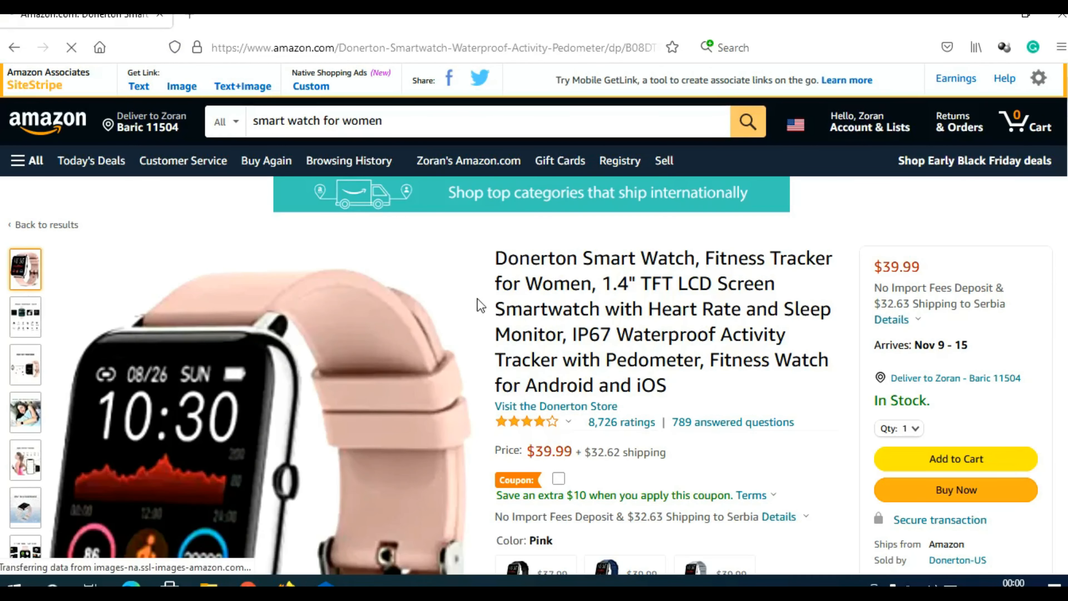
{"action": "scroll", "coordinate": [482, 309], "scroll_direction": "down", "scroll_amount": 3}
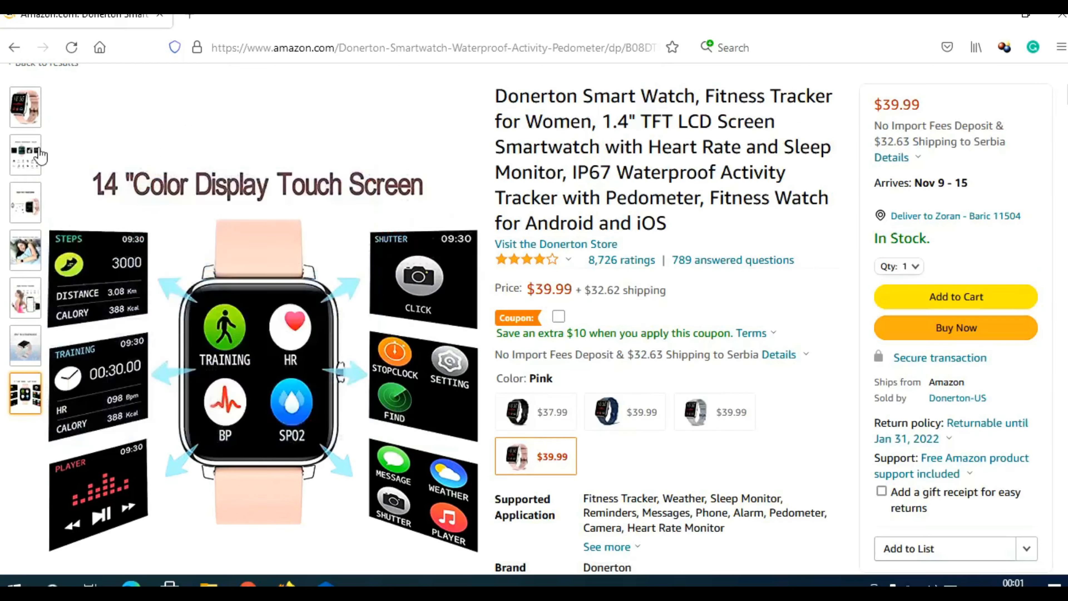
{"action": "mouse_move", "coordinate": [31, 105]}
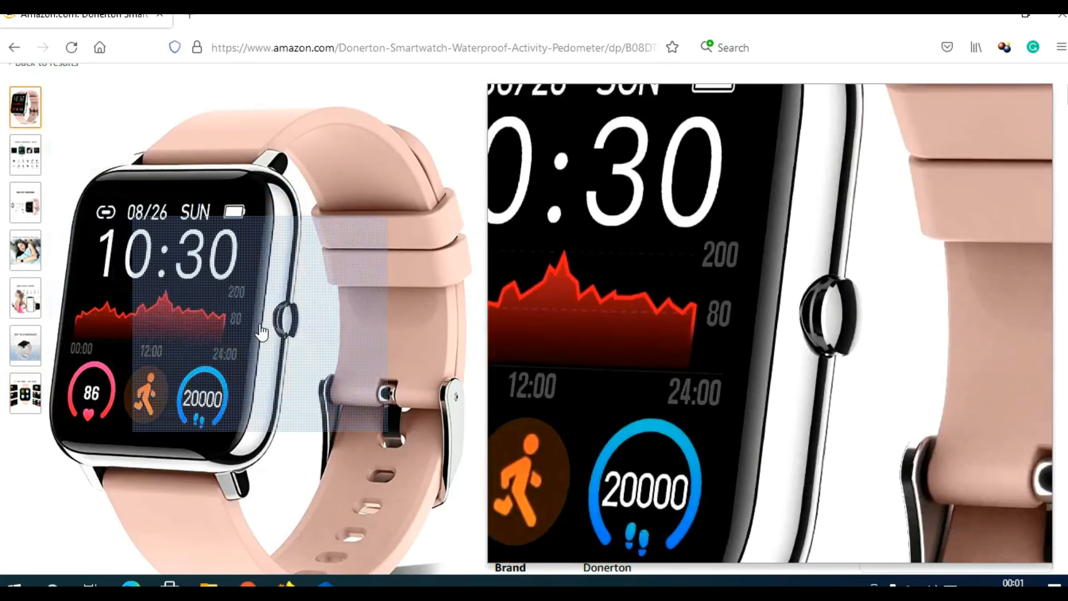
{"action": "left_click", "coordinate": [257, 317]}
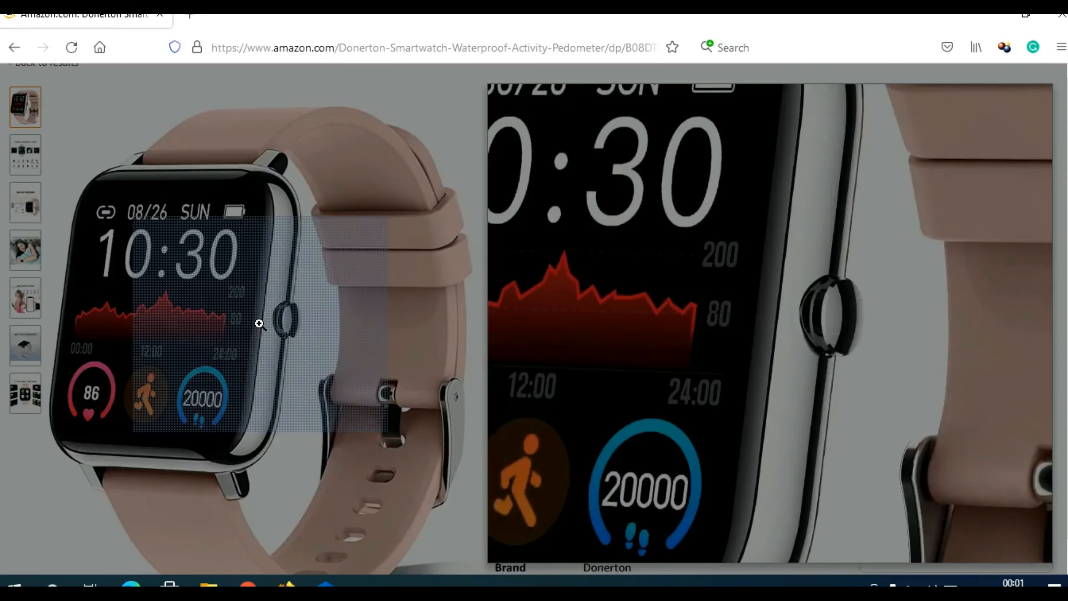
{"action": "right_click", "coordinate": [433, 277]}
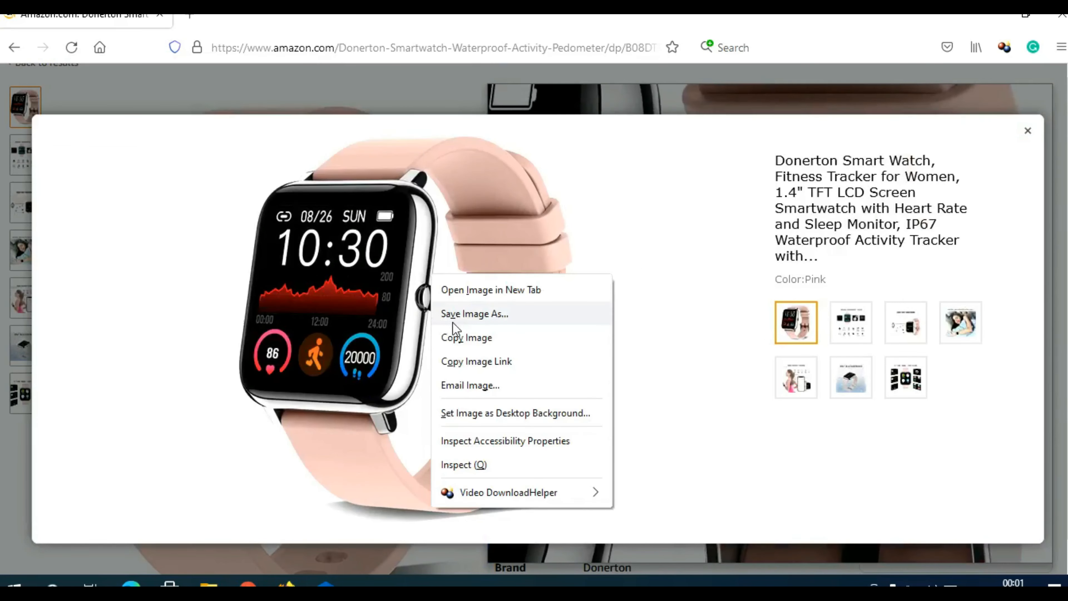
{"action": "left_click", "coordinate": [459, 319]}
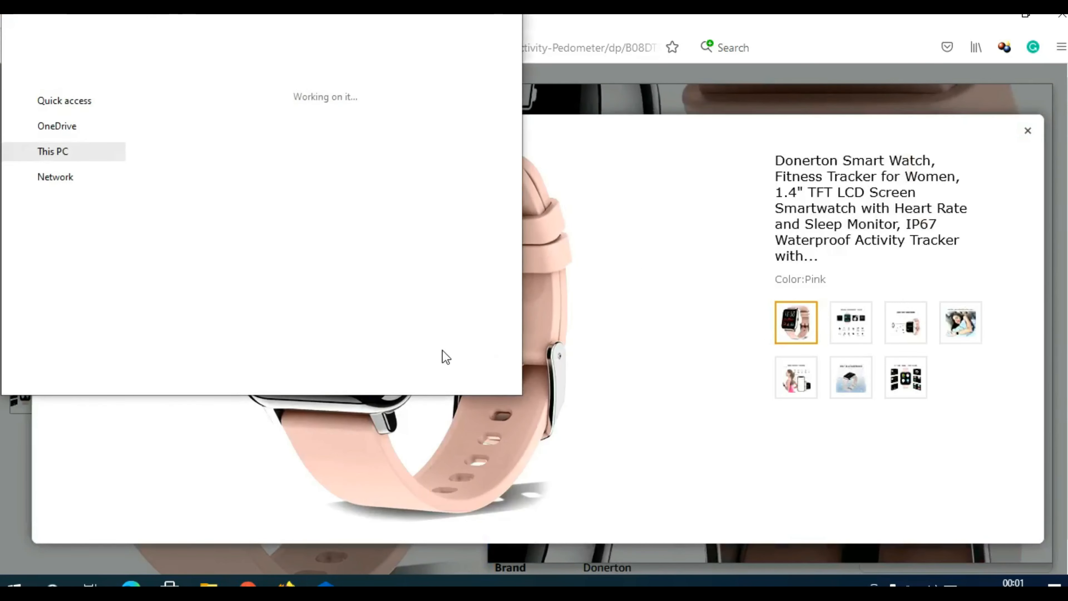
{"action": "left_click", "coordinate": [396, 376]}
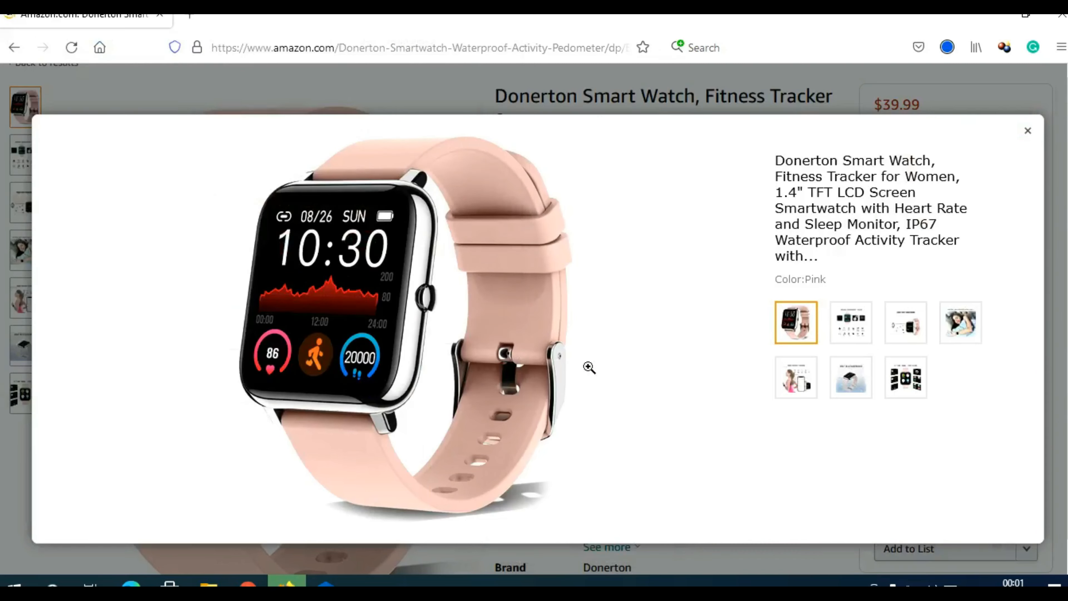
{"action": "left_click", "coordinate": [1028, 131]}
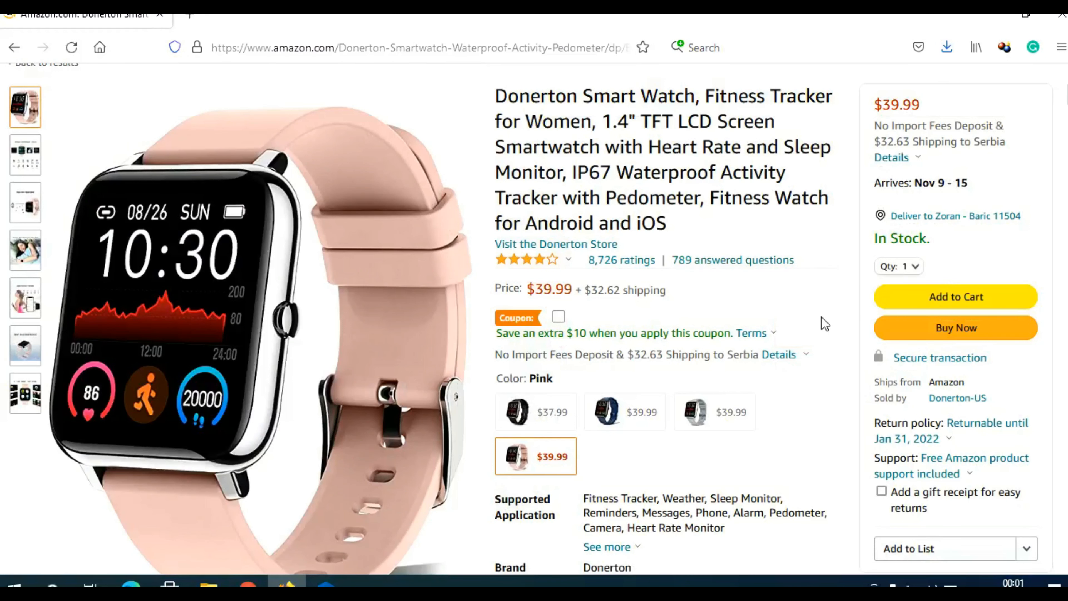
Copy the product name "Donerton Smart Watch" from the listing's title and switch back to the Google Sites editor.
{"action": "scroll", "coordinate": [831, 330], "scroll_direction": "up", "scroll_amount": 2}
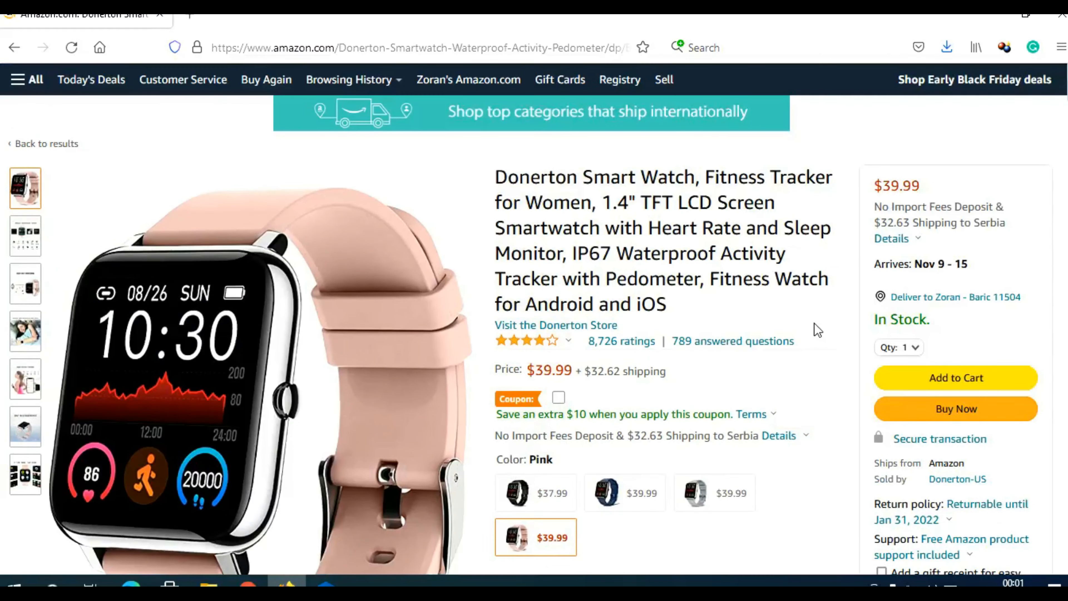
{"action": "left_click_drag", "start_coordinate": [496, 176], "coordinate": [694, 179]}
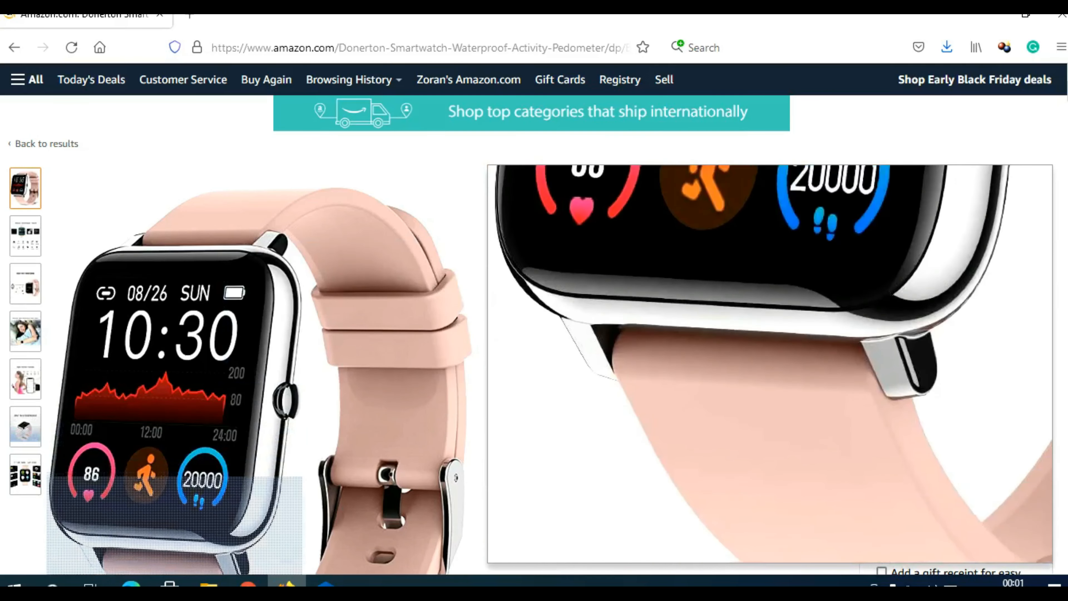
{"action": "left_click", "coordinate": [131, 583]}
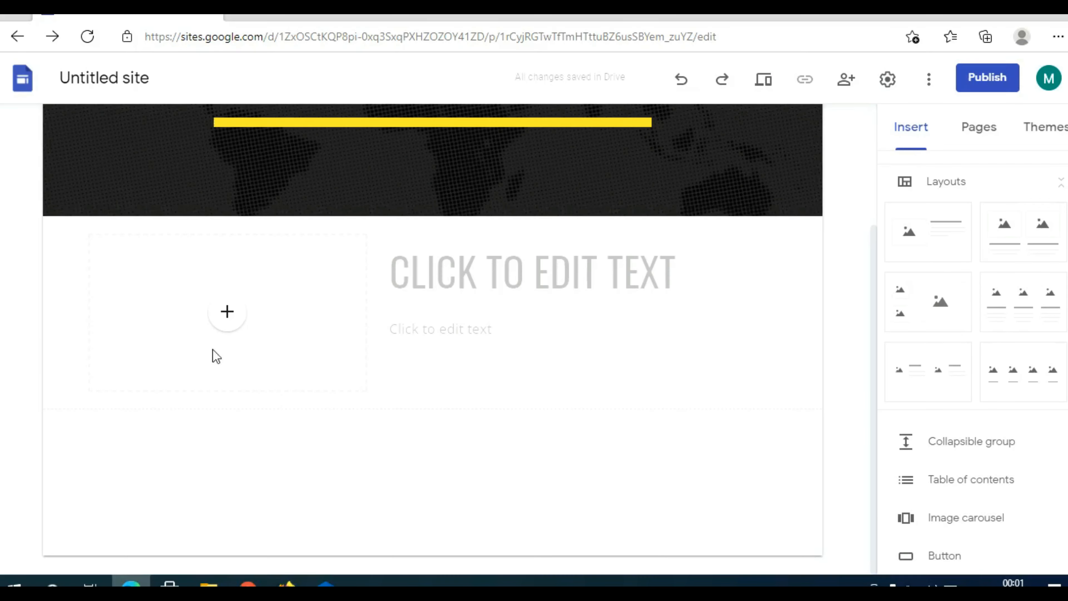
Upload the saved watch picture 610mcUjxSvL._AC_SL1500_ from the Desktop into the section's empty image placeholder.
{"action": "left_click", "coordinate": [227, 312]}
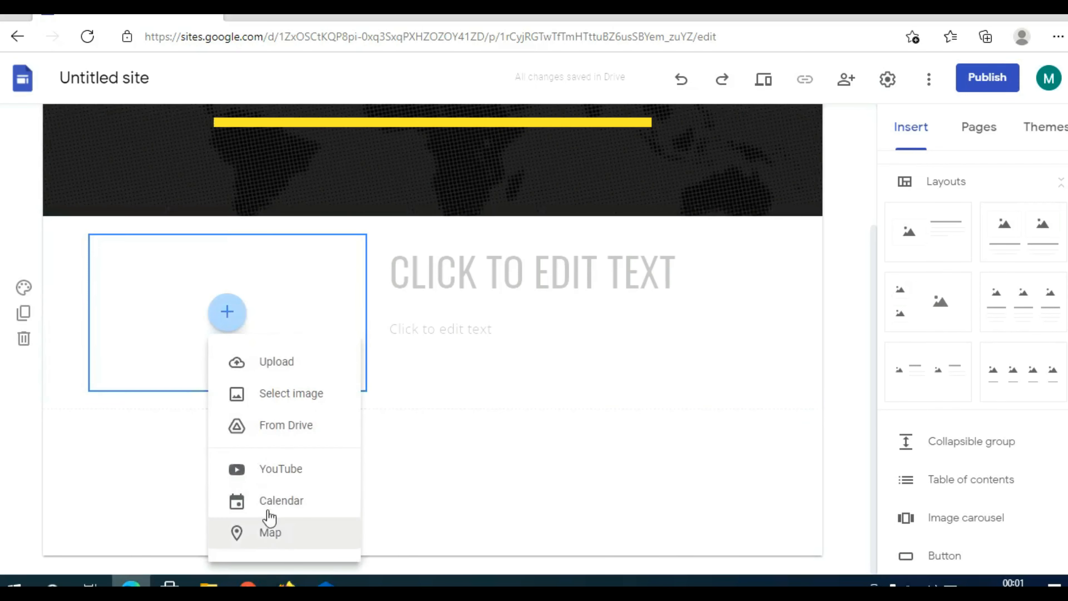
{"action": "left_click", "coordinate": [279, 365]}
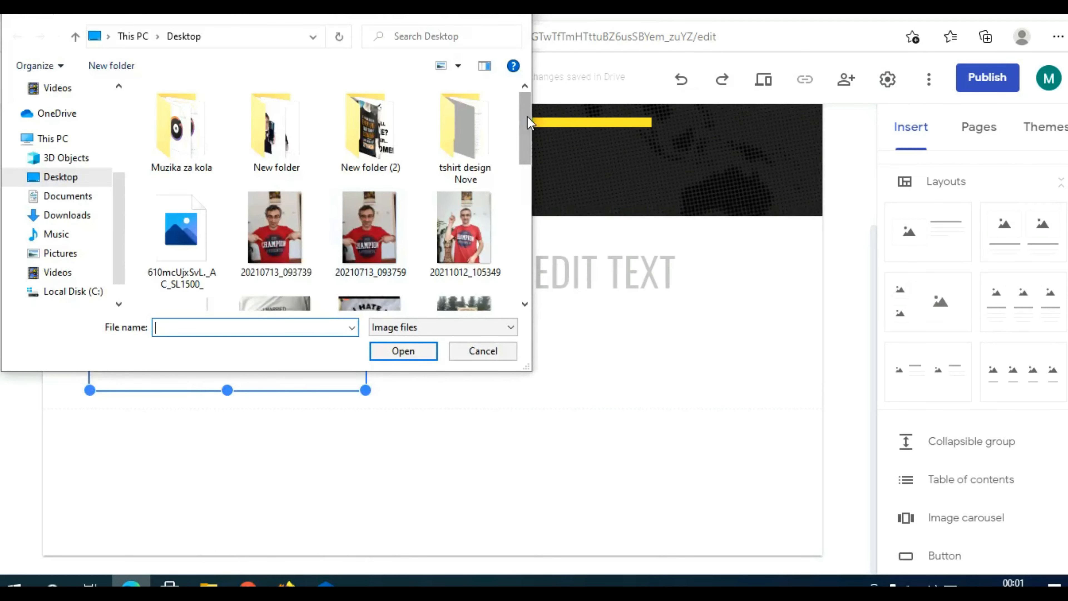
{"action": "left_click_drag", "start_coordinate": [528, 116], "coordinate": [527, 123]}
{"action": "double_click", "coordinate": [192, 211]}
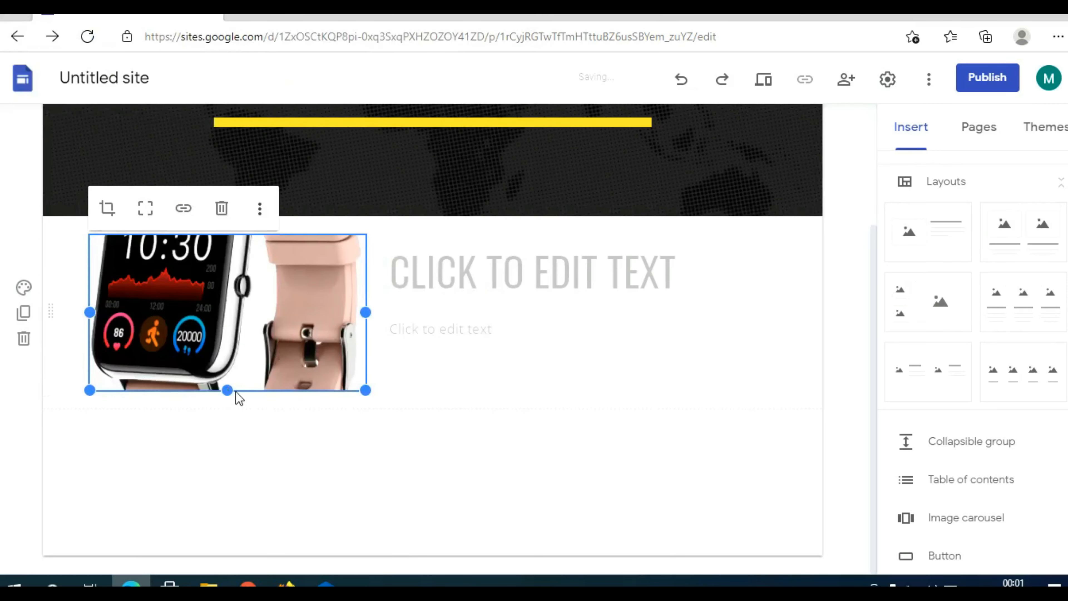
Enlarge the watch image in height and width until its frame shows the whole watch beside the text.
{"action": "left_click_drag", "start_coordinate": [227, 390], "coordinate": [269, 509]}
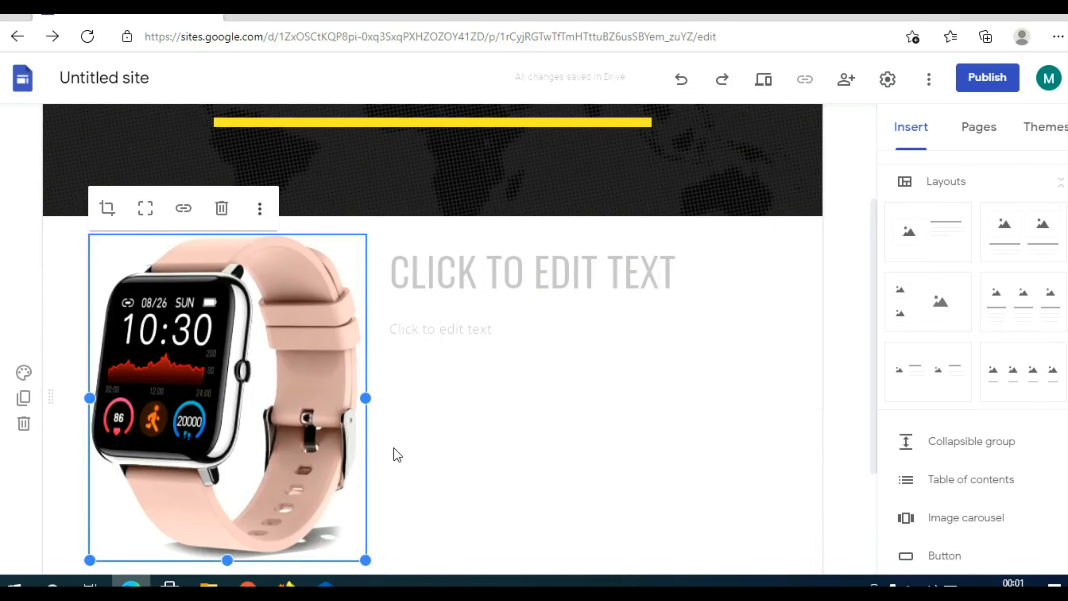
{"action": "scroll", "coordinate": [398, 454], "scroll_direction": "down", "scroll_amount": 2}
{"action": "left_click_drag", "start_coordinate": [226, 489], "coordinate": [227, 514]}
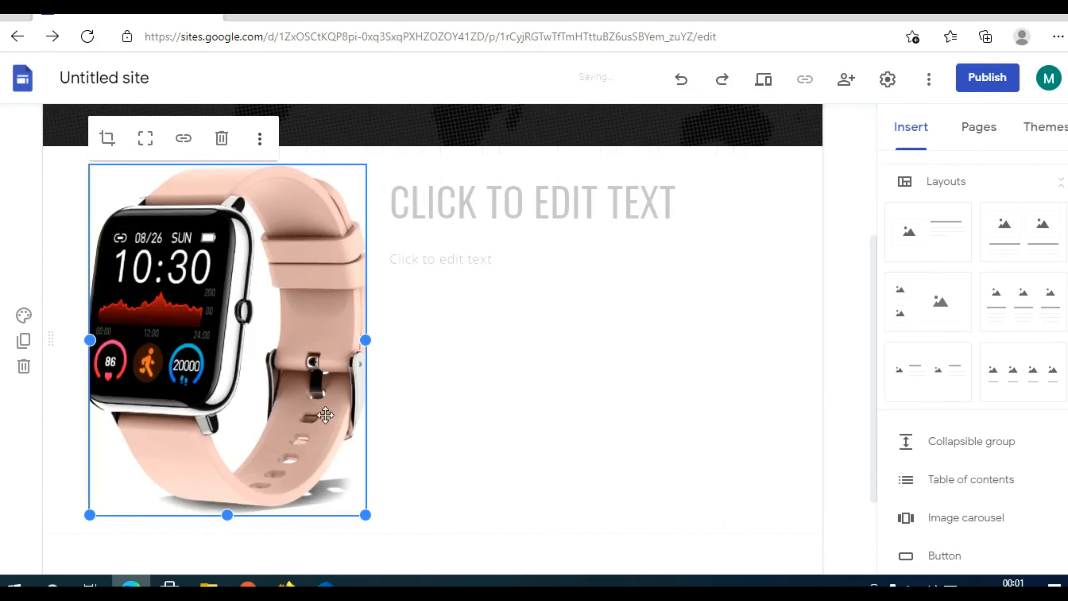
{"action": "left_click_drag", "start_coordinate": [365, 340], "coordinate": [399, 339]}
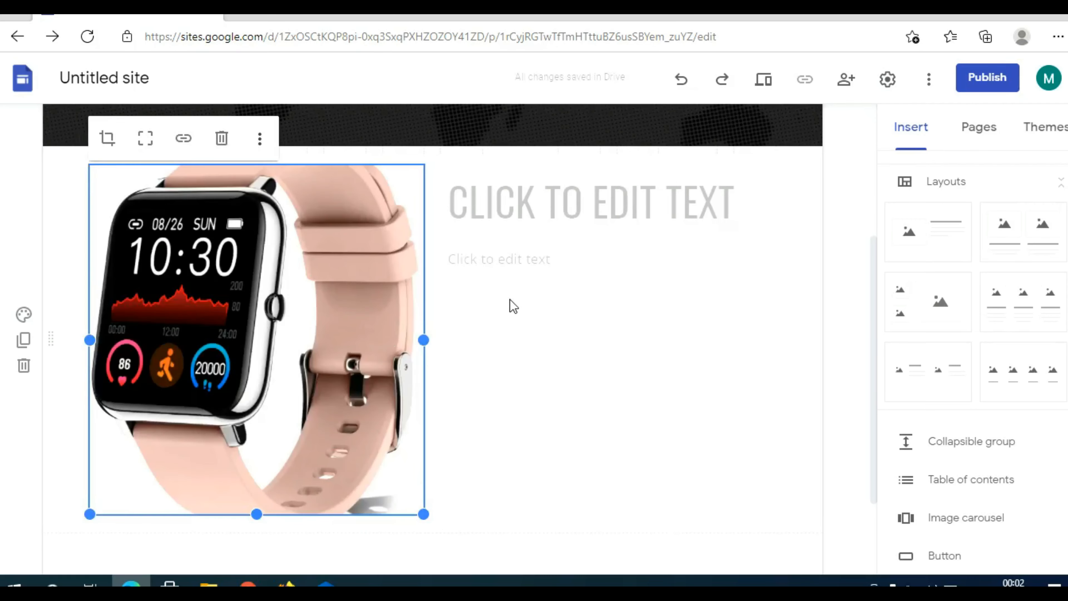
{"action": "left_click_drag", "start_coordinate": [256, 514], "coordinate": [257, 554]}
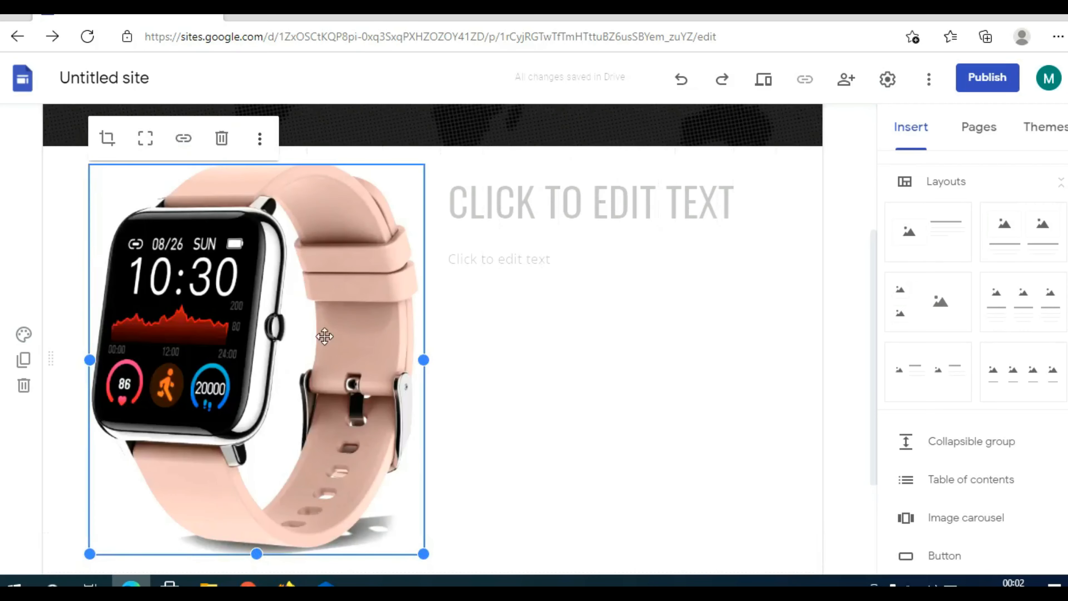
Enter "DONERTON SMART WATCH" as the heading beside the image and set its font to Oswald Normal.
{"action": "left_click", "coordinate": [725, 206]}
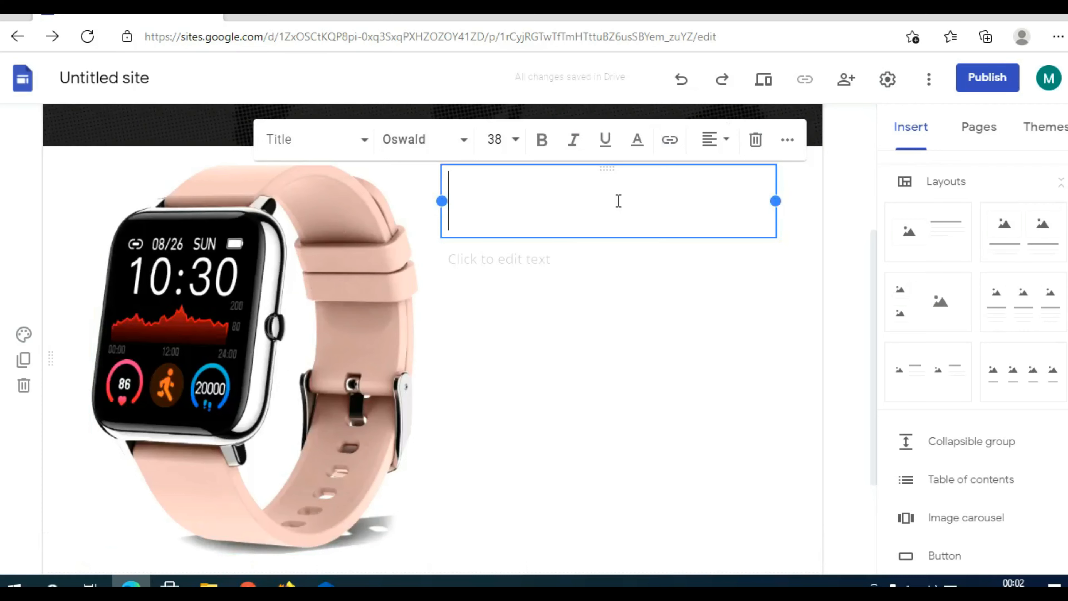
{"action": "type", "text": "DONERTON SMART WATCH"}
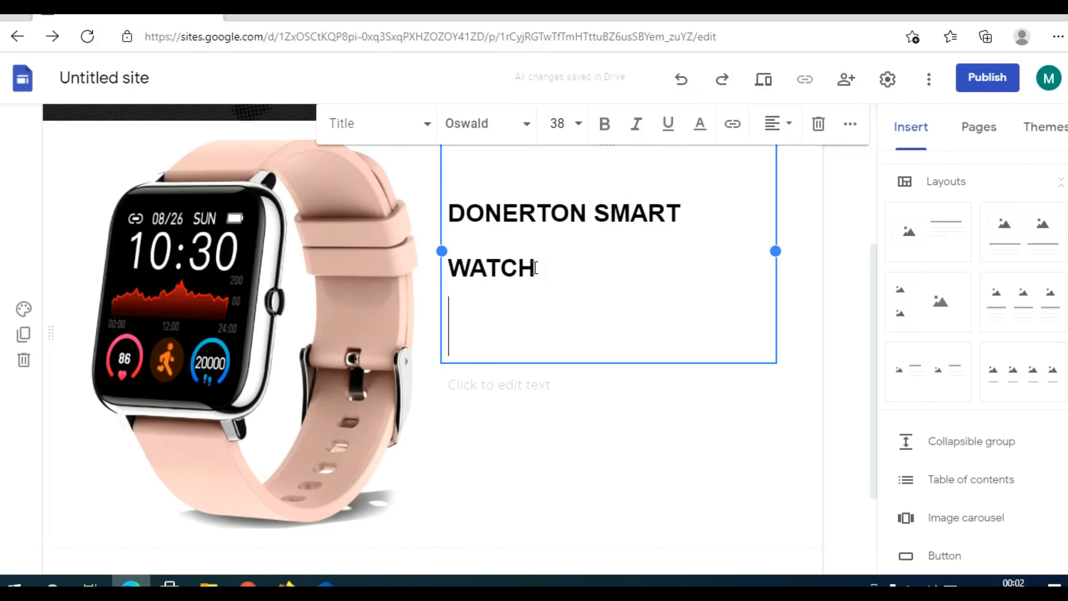
{"action": "left_click_drag", "start_coordinate": [544, 270], "coordinate": [448, 198]}
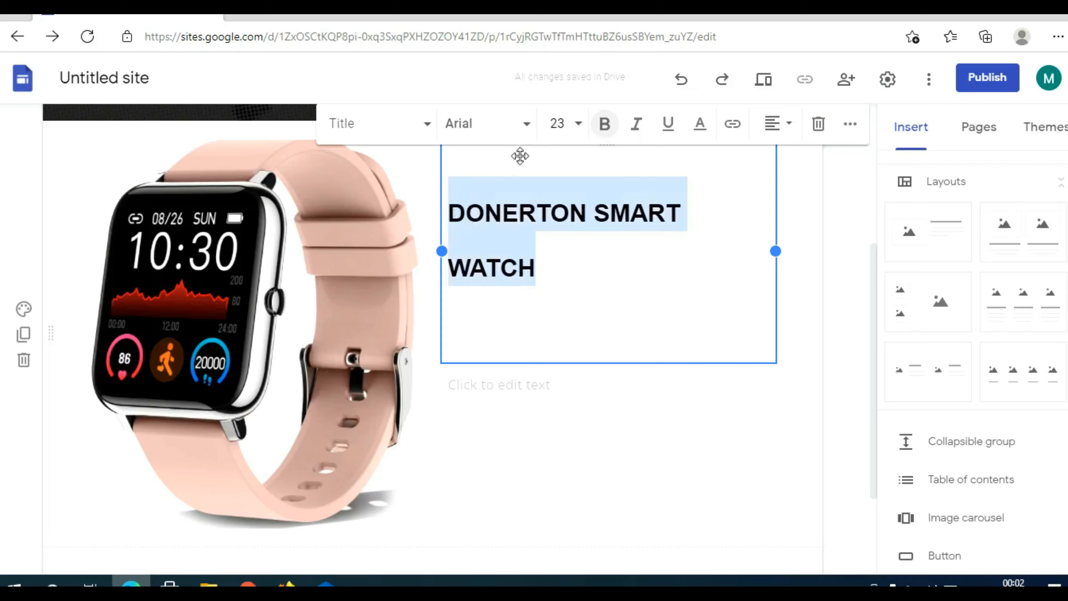
{"action": "left_click", "coordinate": [518, 124]}
{"action": "mouse_move", "coordinate": [557, 219]}
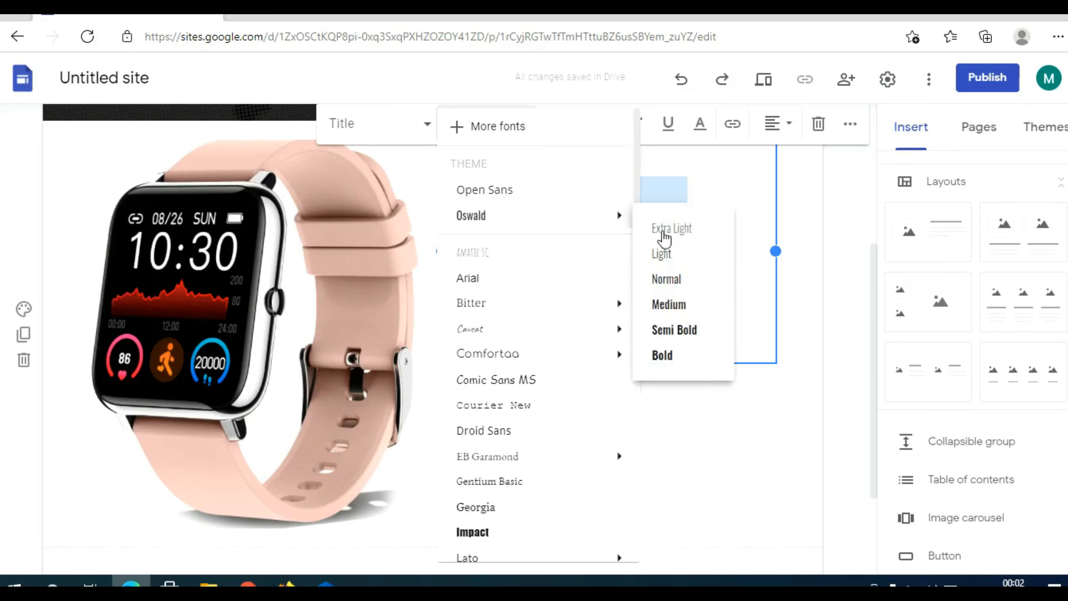
{"action": "left_click", "coordinate": [674, 280]}
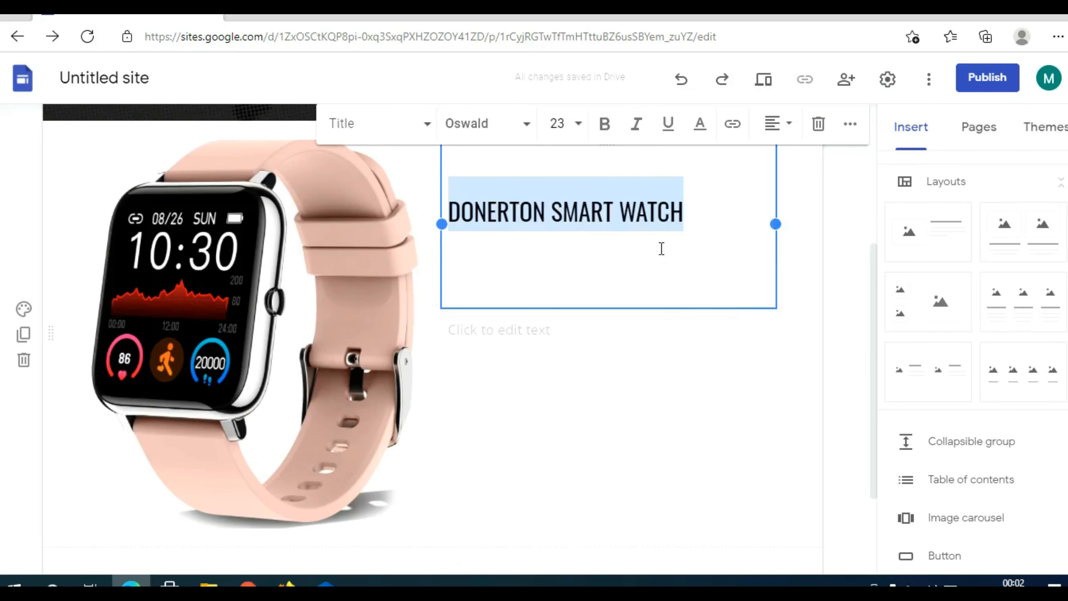
Try size 24 on the "DONERTON SMART WATCH" heading and set its font size to 30.
{"action": "scroll", "coordinate": [684, 263], "scroll_direction": "up", "scroll_amount": 5}
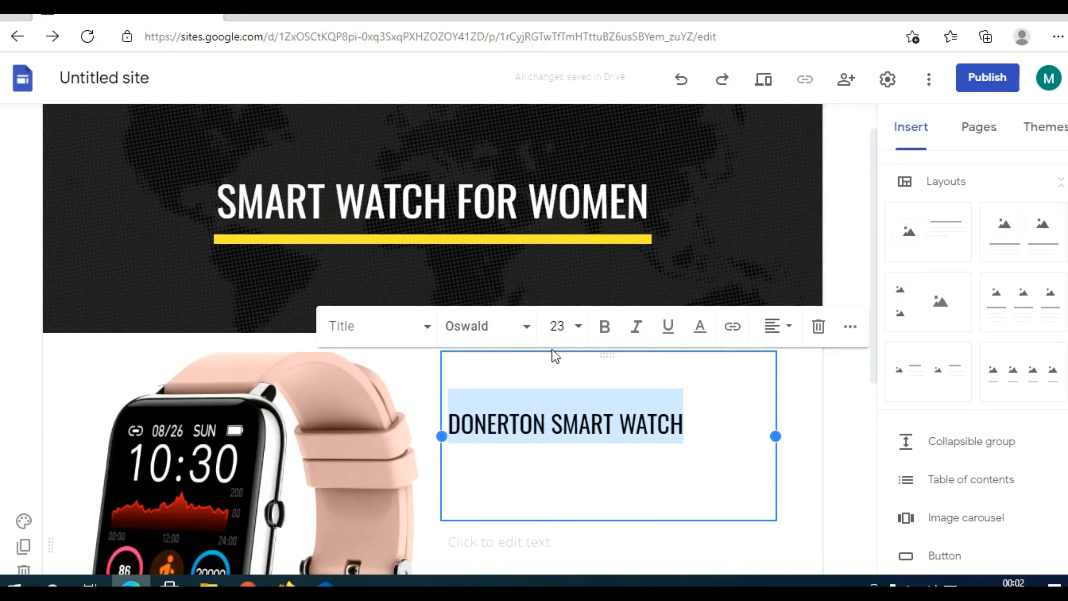
{"action": "left_click", "coordinate": [578, 328]}
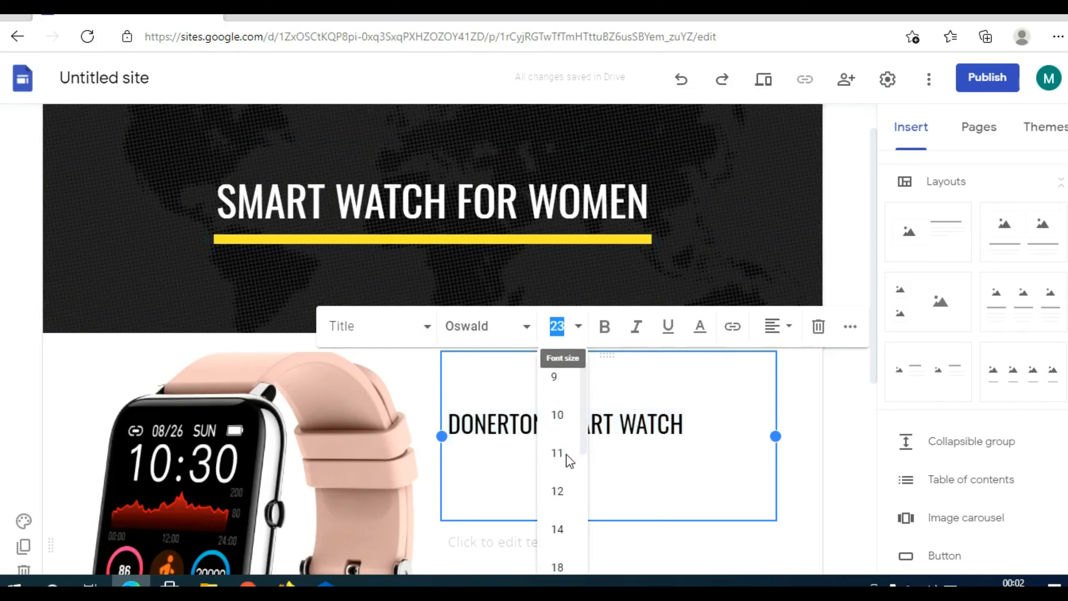
{"action": "scroll", "coordinate": [564, 467], "scroll_direction": "down", "scroll_amount": 2}
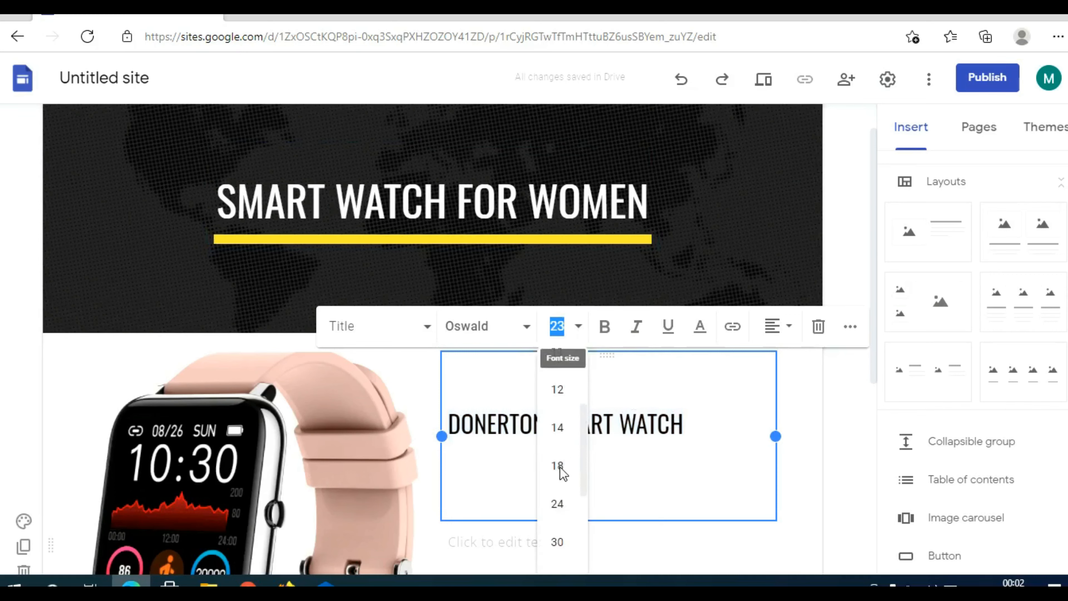
{"action": "left_click", "coordinate": [557, 504]}
{"action": "left_click", "coordinate": [578, 327]}
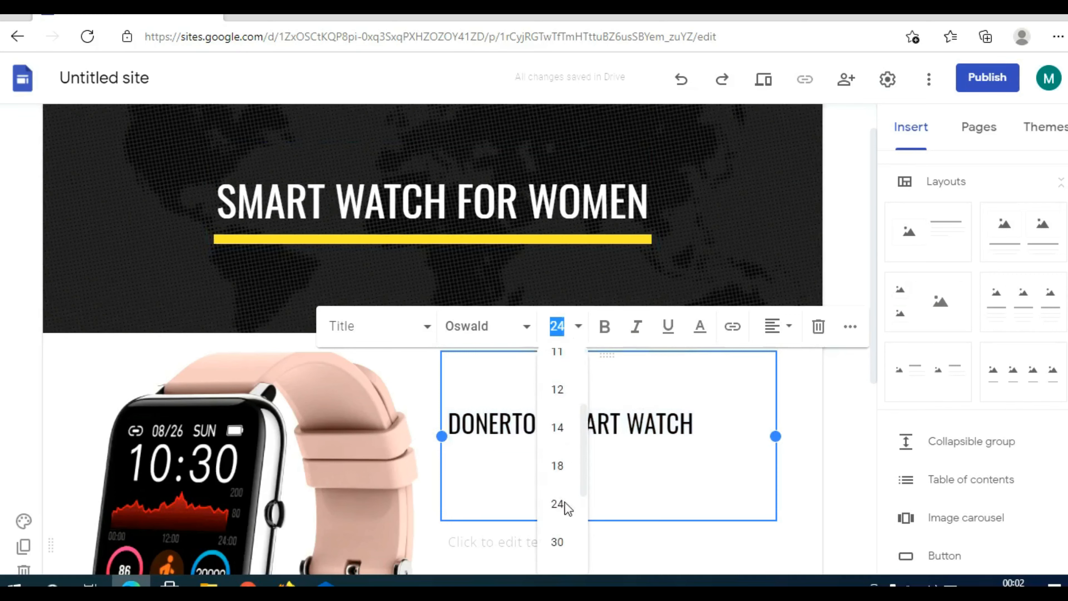
{"action": "left_click", "coordinate": [558, 542]}
{"action": "left_click", "coordinate": [722, 460]}
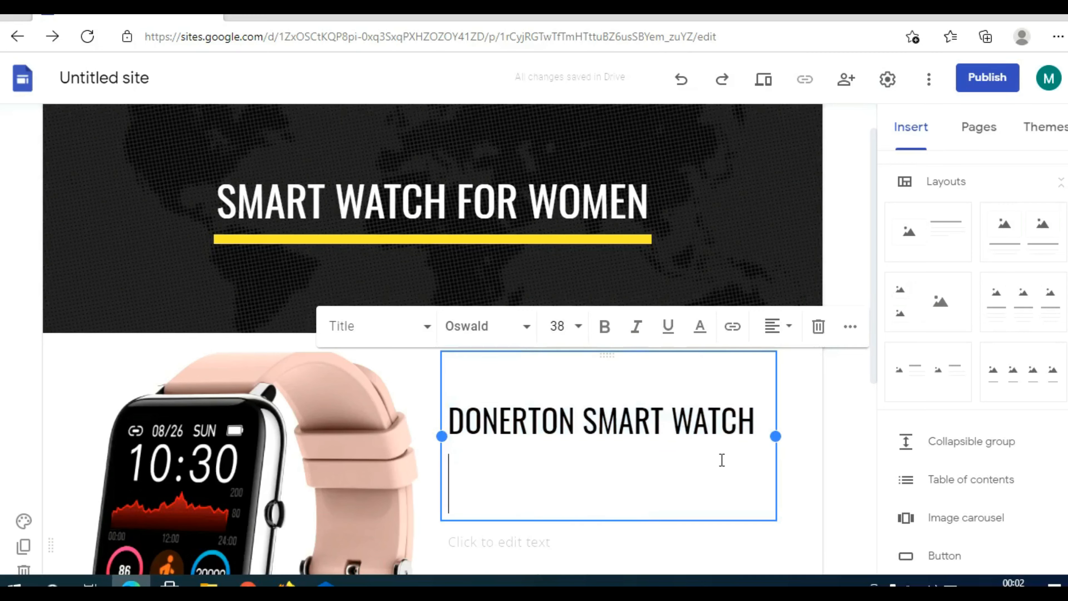
Switch to the Amazon product page and copy the details from Supported Application through Wireless Communication Standard.
{"action": "scroll", "coordinate": [711, 450], "scroll_direction": "down", "scroll_amount": 3}
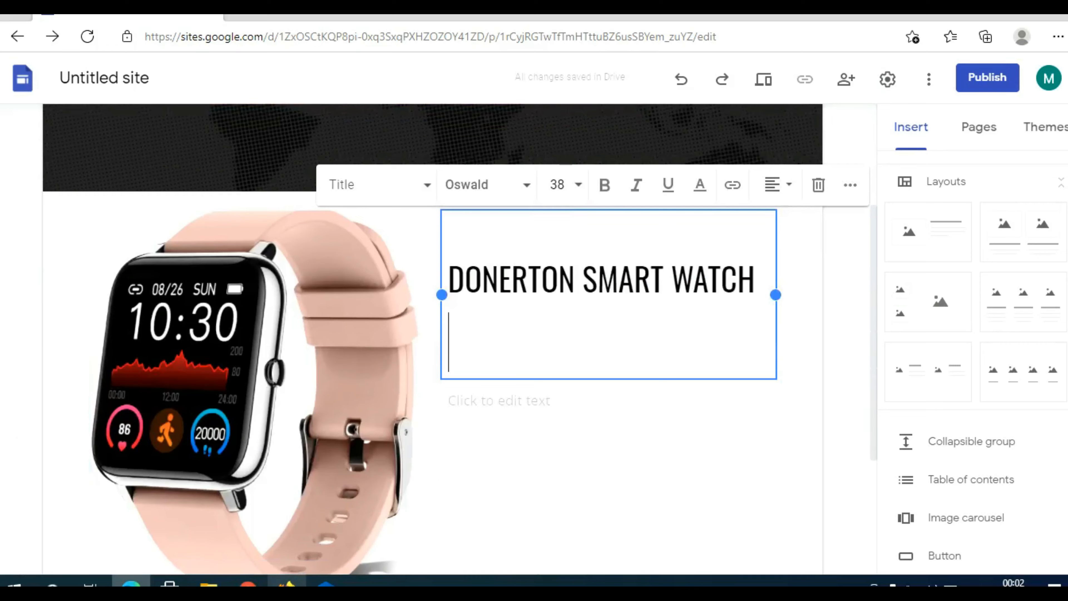
{"action": "key", "text": "alt+Tab"}
{"action": "scroll", "coordinate": [566, 380], "scroll_direction": "down", "scroll_amount": 7}
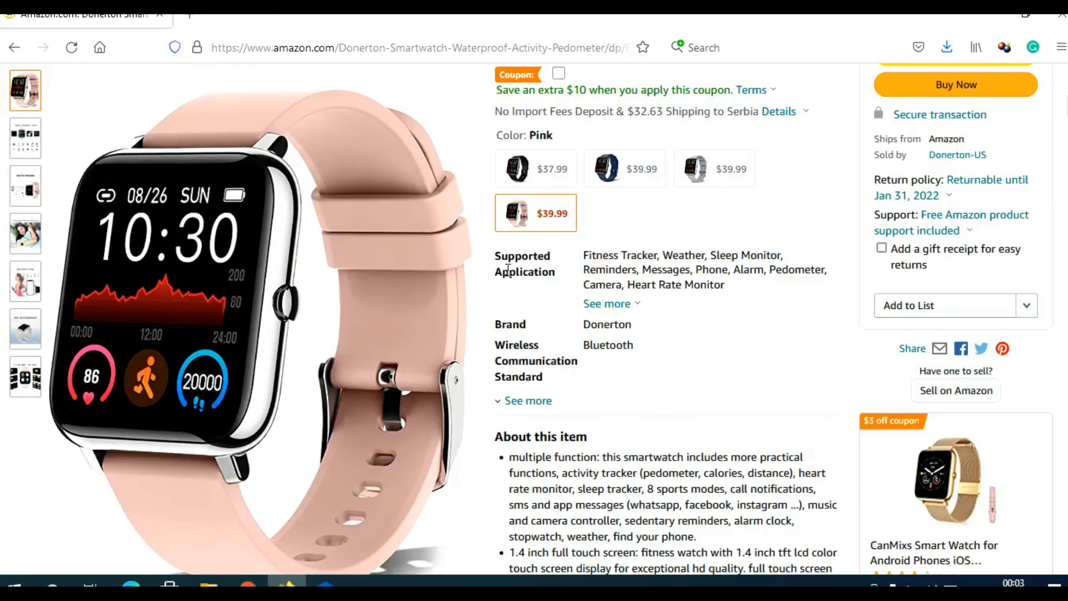
{"action": "left_click_drag", "start_coordinate": [498, 251], "coordinate": [644, 367]}
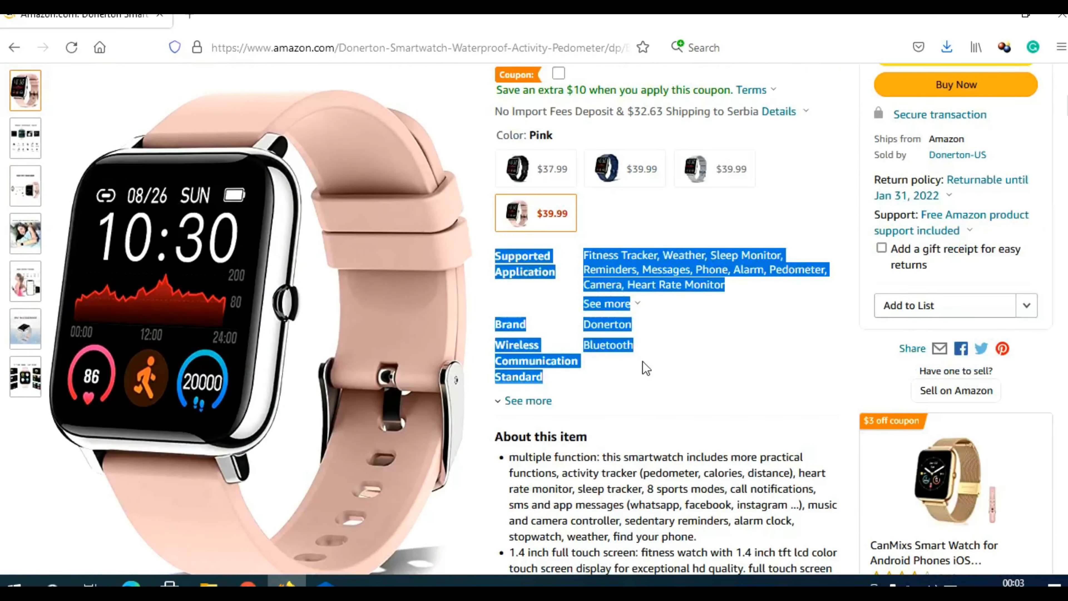
{"action": "right_click", "coordinate": [613, 347]}
{"action": "left_click", "coordinate": [640, 363]}
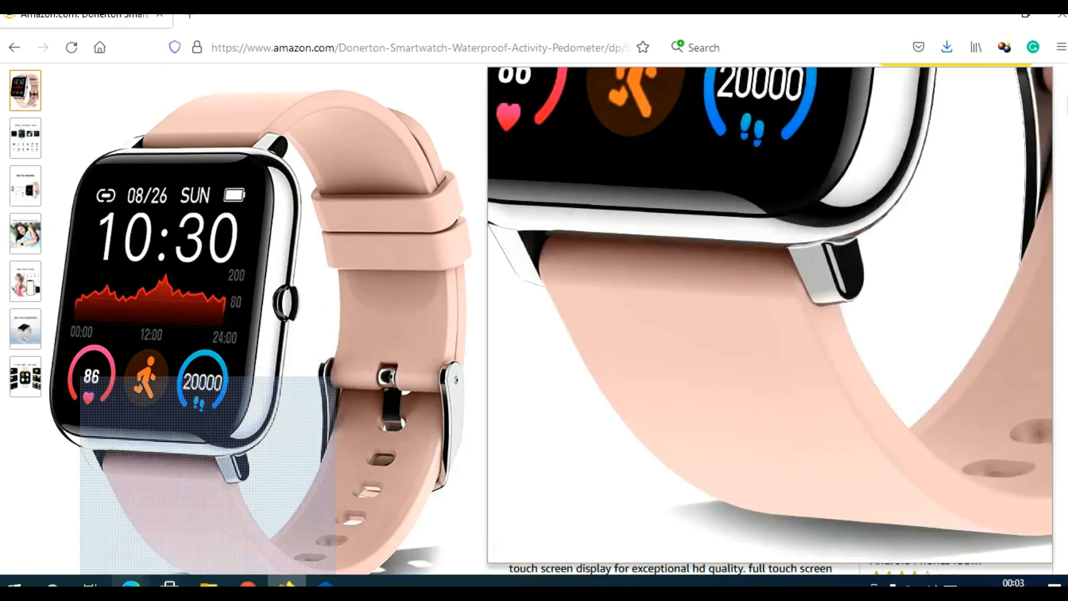
Paste the copied product details into the empty text box below the "DONERTON SMART WATCH" heading in the site editor.
{"action": "left_click", "coordinate": [132, 584]}
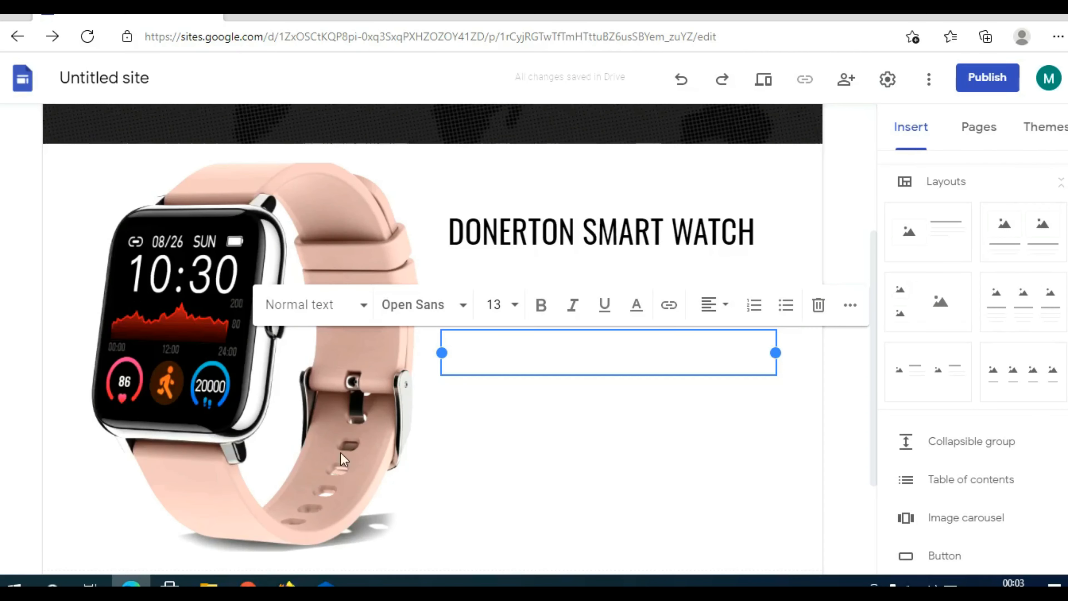
{"action": "left_click", "coordinate": [492, 365]}
{"action": "key", "text": "ctrl+v"}
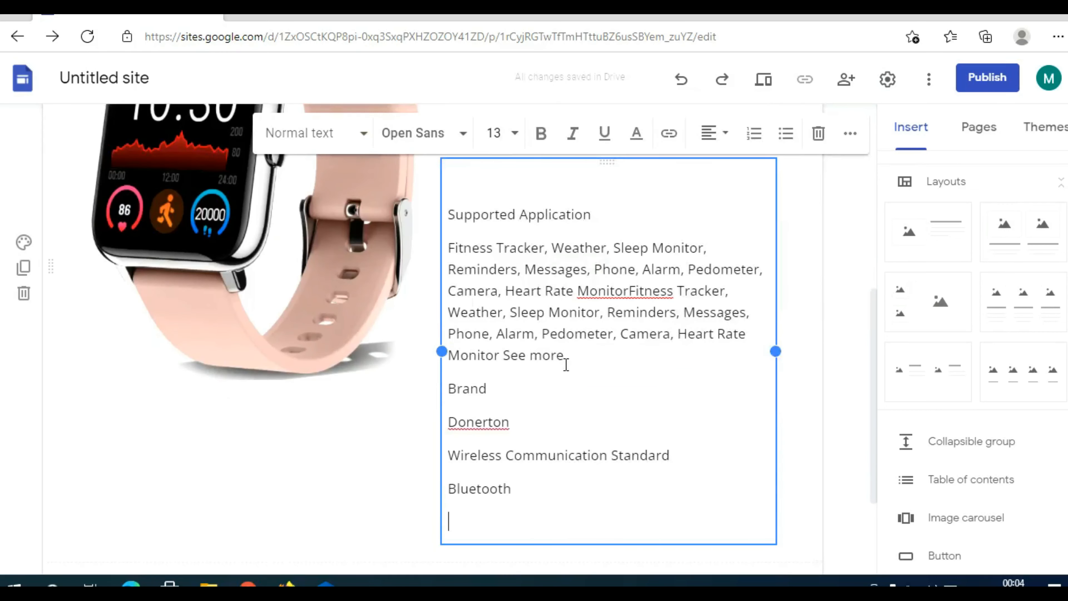
Delete "See more" from the pasted details and add a colon after "Supported Application".
{"action": "left_click_drag", "start_coordinate": [503, 355], "coordinate": [579, 353]}
{"action": "key", "text": "BackSpace"}
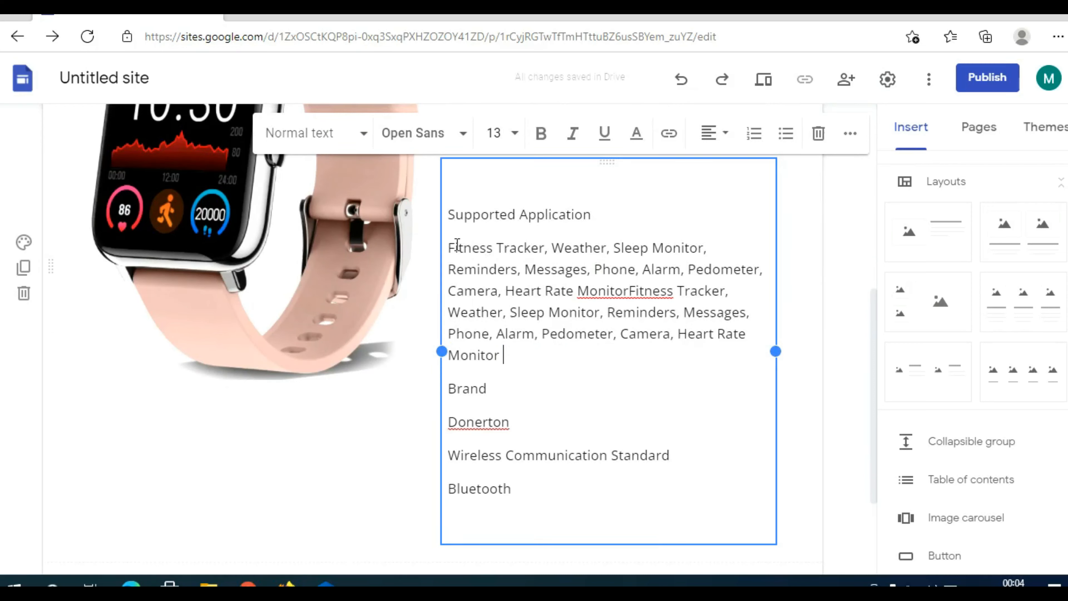
{"action": "left_click", "coordinate": [594, 215]}
{"action": "type", "text": ":"}
Select the watch image, generate a short text affiliate link for the watch on its Amazon page, copy it and return to the site.
{"action": "scroll", "coordinate": [651, 401], "scroll_direction": "up", "scroll_amount": 3}
{"action": "left_click", "coordinate": [255, 378]}
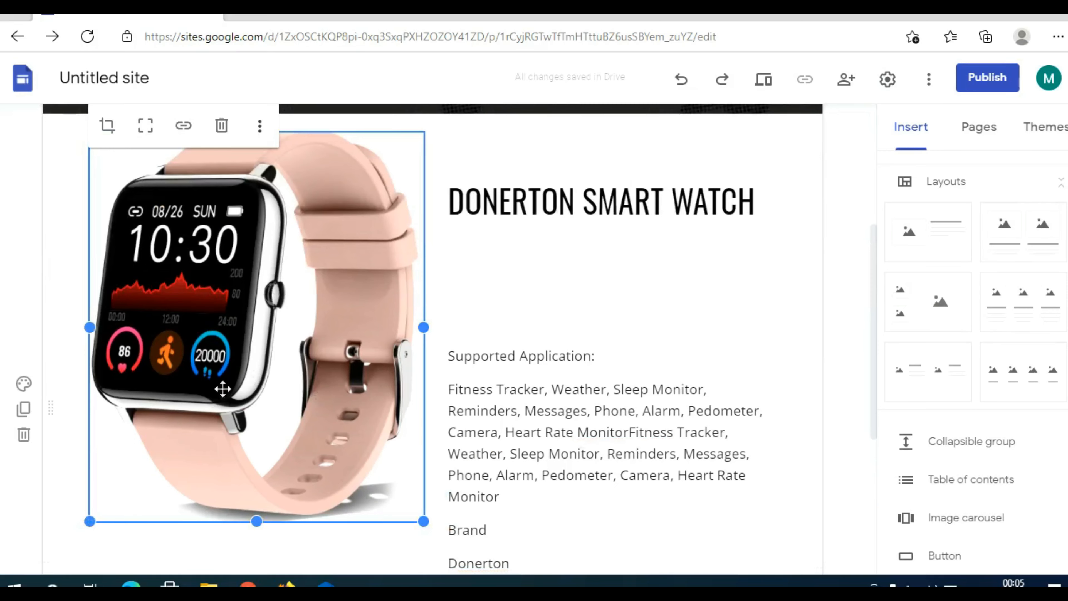
{"action": "left_click", "coordinate": [287, 583]}
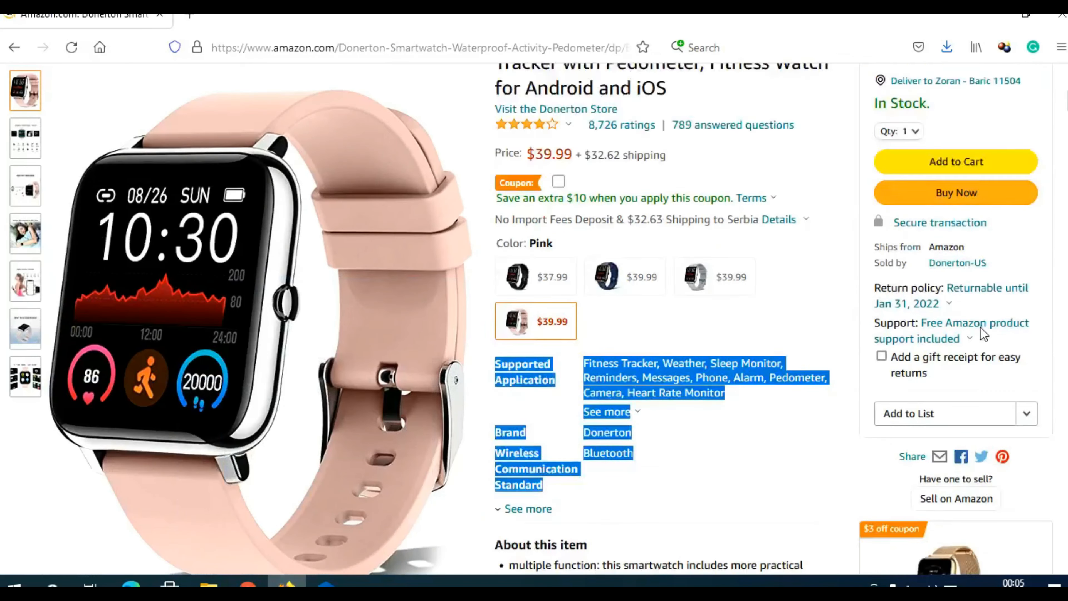
{"action": "scroll", "coordinate": [986, 328], "scroll_direction": "up", "scroll_amount": 4}
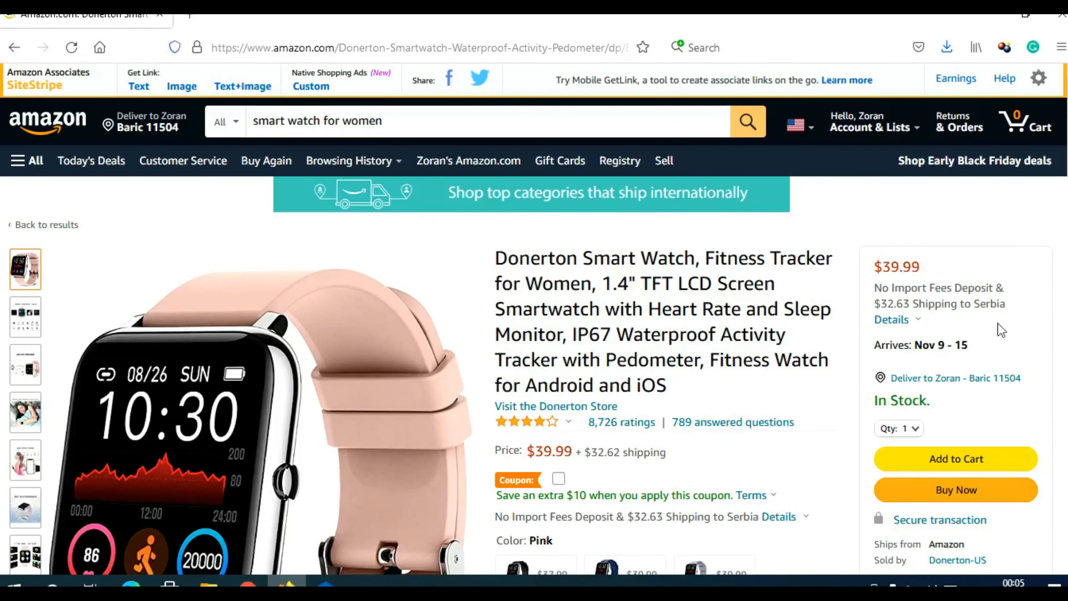
{"action": "left_click", "coordinate": [139, 87]}
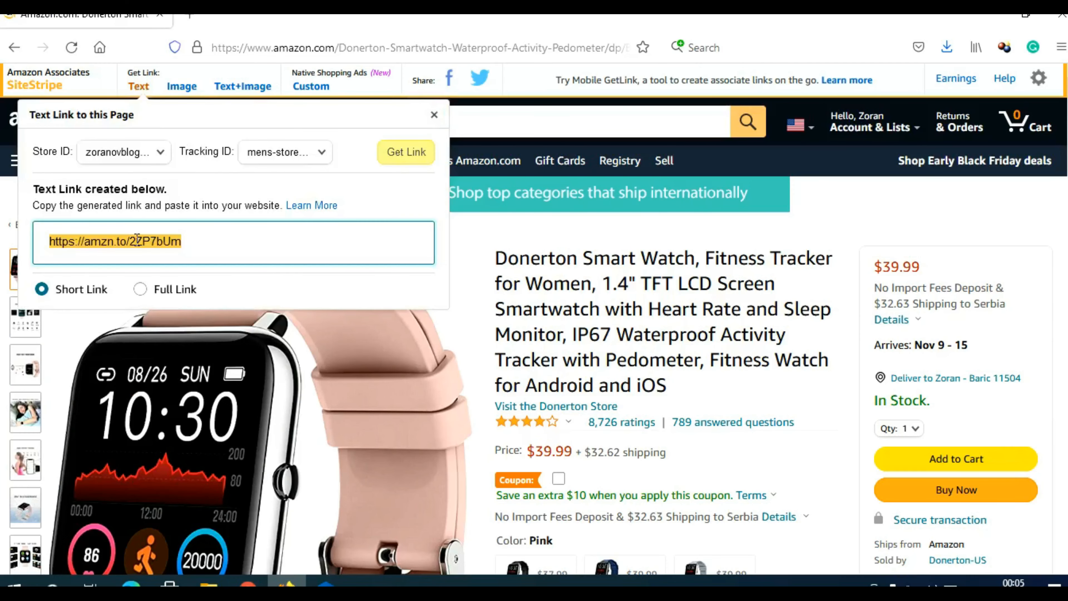
{"action": "right_click", "coordinate": [137, 240]}
{"action": "left_click", "coordinate": [165, 411]}
{"action": "key", "text": "alt+Tab"}
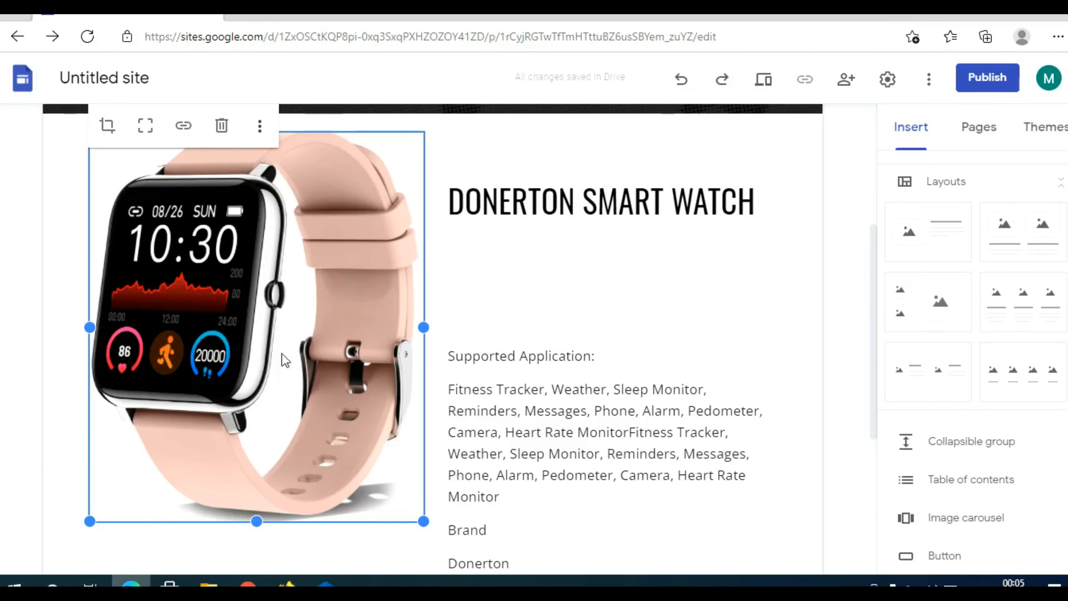
{"action": "left_click", "coordinate": [184, 125]}
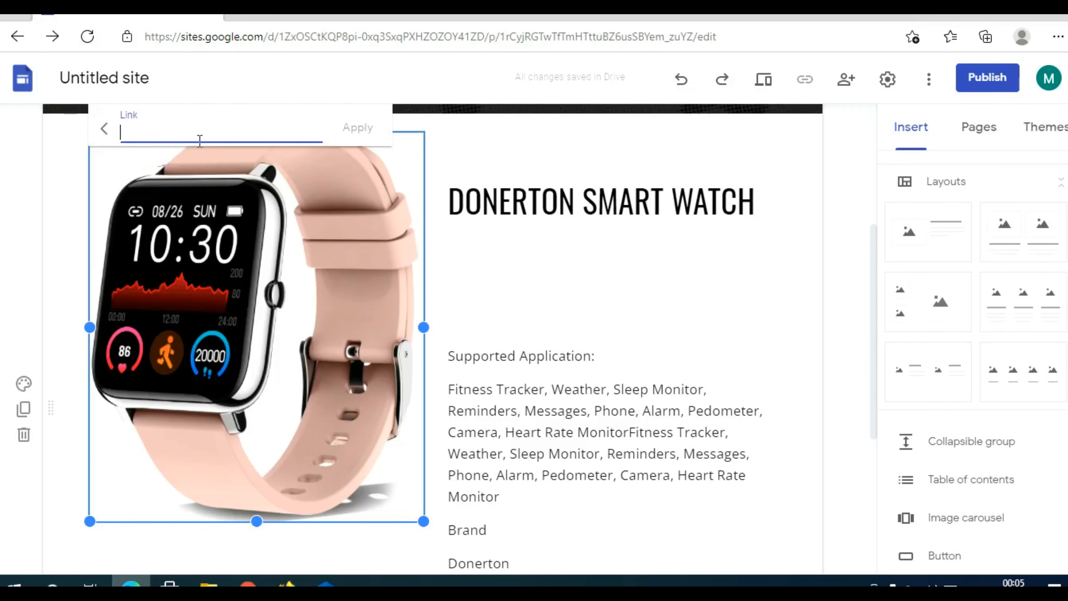
{"action": "key", "text": "ctrl+v"}
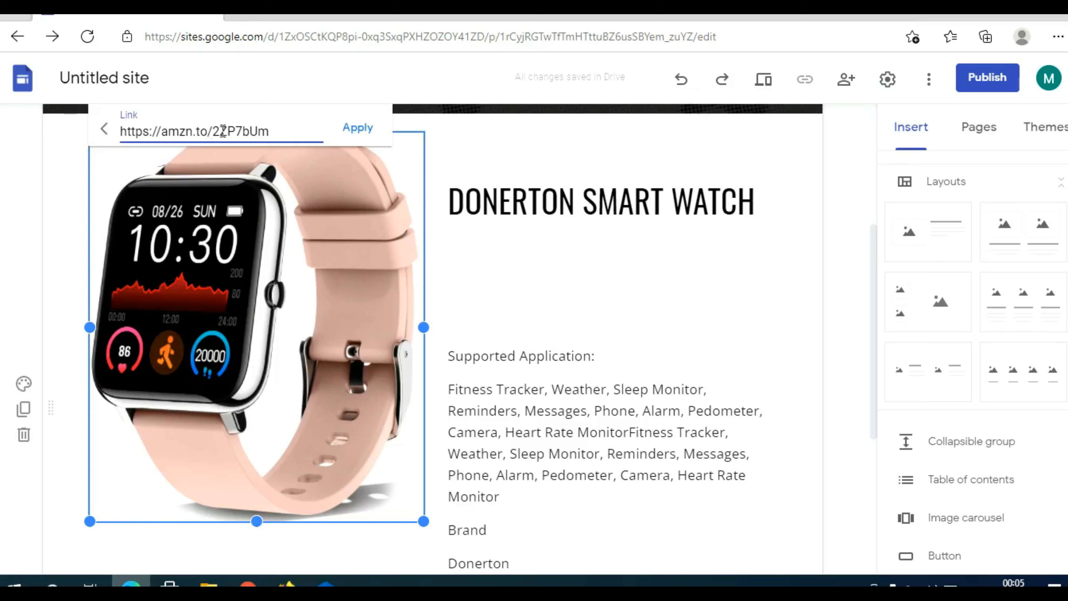
{"action": "left_click", "coordinate": [357, 128]}
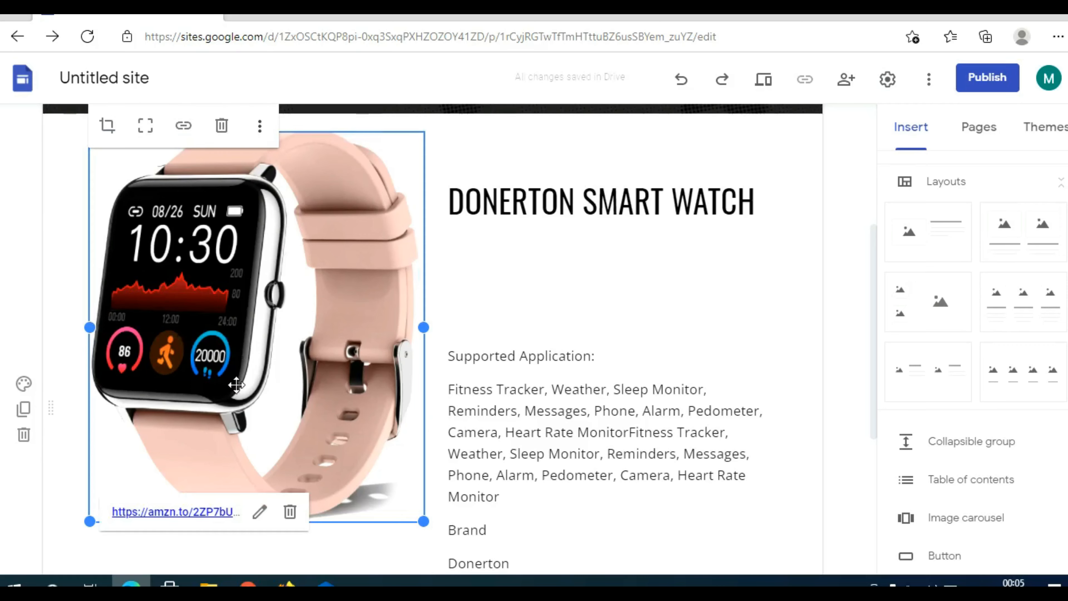
Close the text link popup on the Amazon product page and return to the site editor.
{"action": "left_click", "coordinate": [287, 583]}
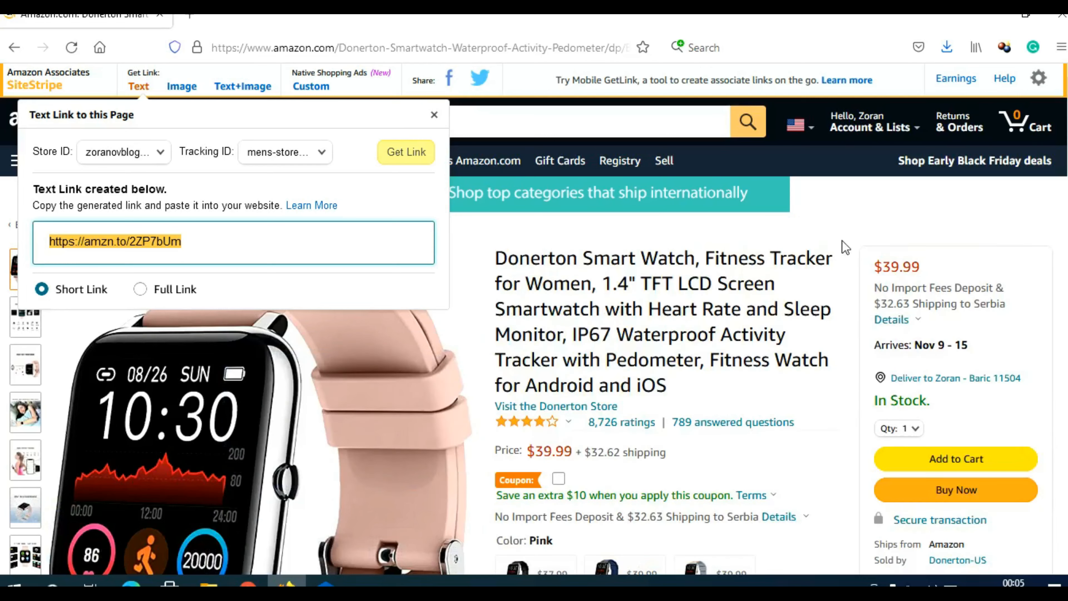
{"action": "left_click", "coordinate": [839, 234]}
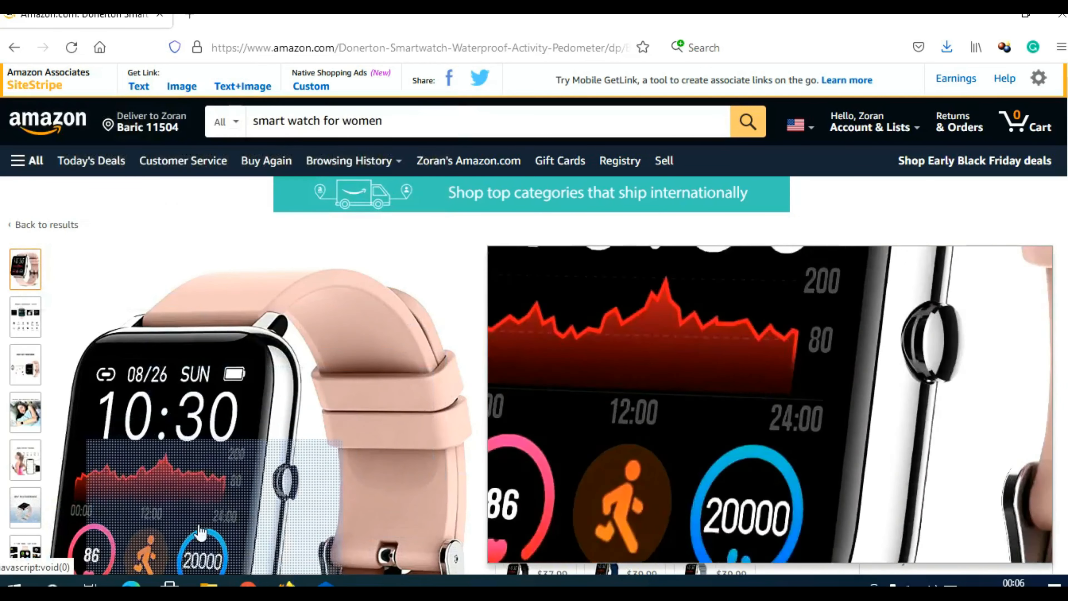
{"action": "key", "text": "alt+Tab"}
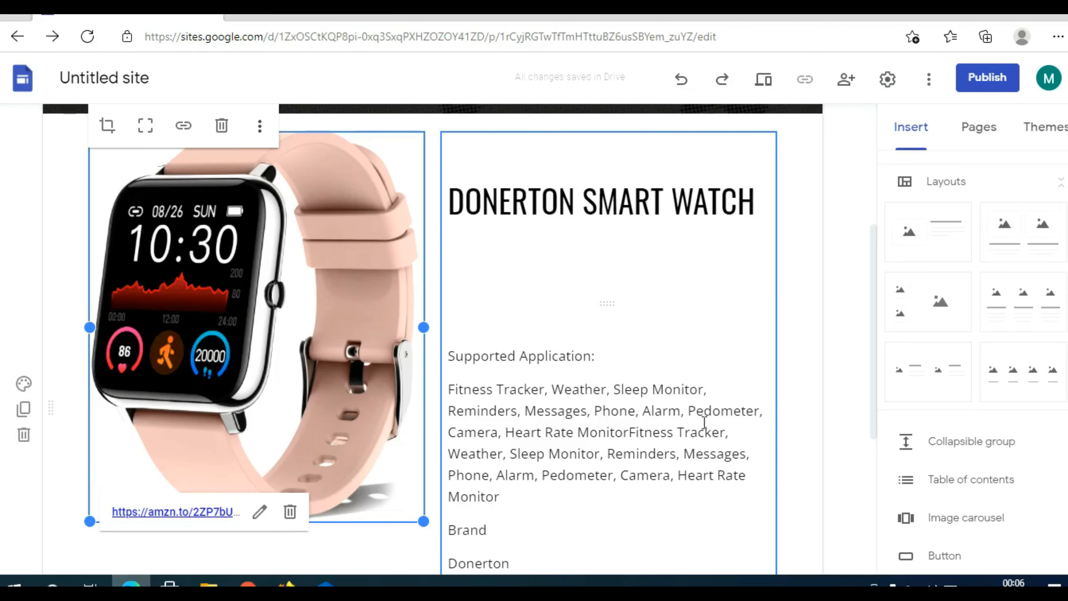
{"action": "left_click", "coordinate": [815, 406]}
{"action": "scroll", "coordinate": [815, 406], "scroll_direction": "down", "scroll_amount": 5}
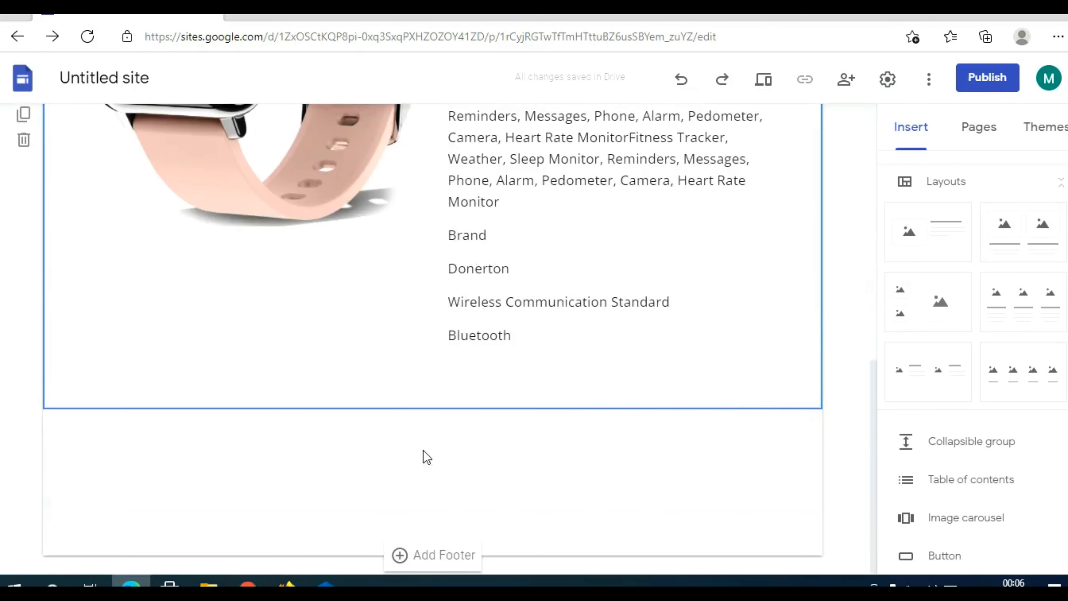
{"action": "left_click", "coordinate": [454, 433]}
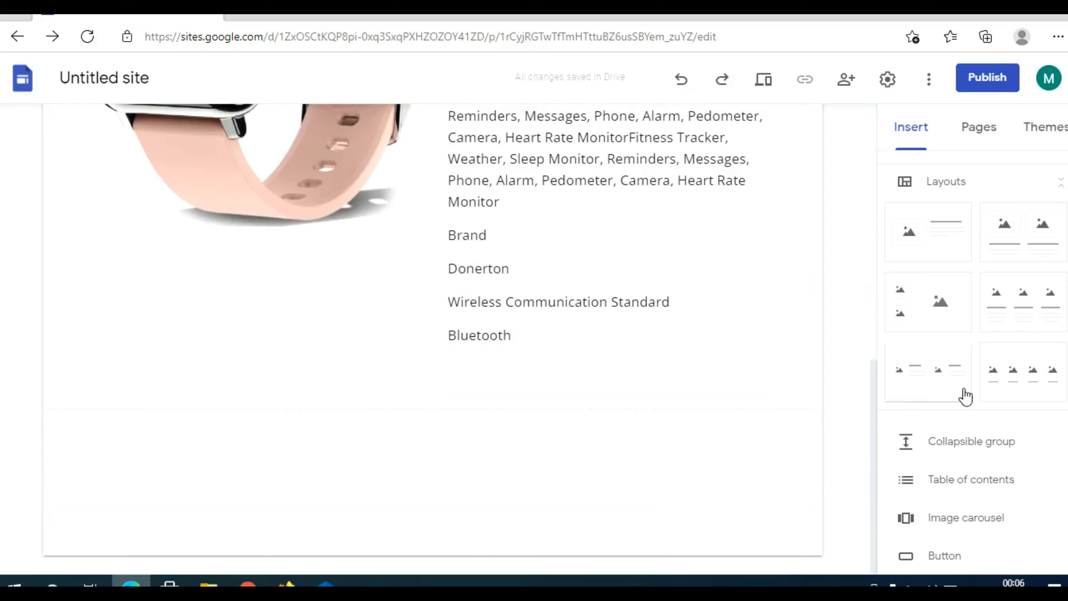
{"action": "scroll", "coordinate": [968, 395], "scroll_direction": "down", "scroll_amount": 4}
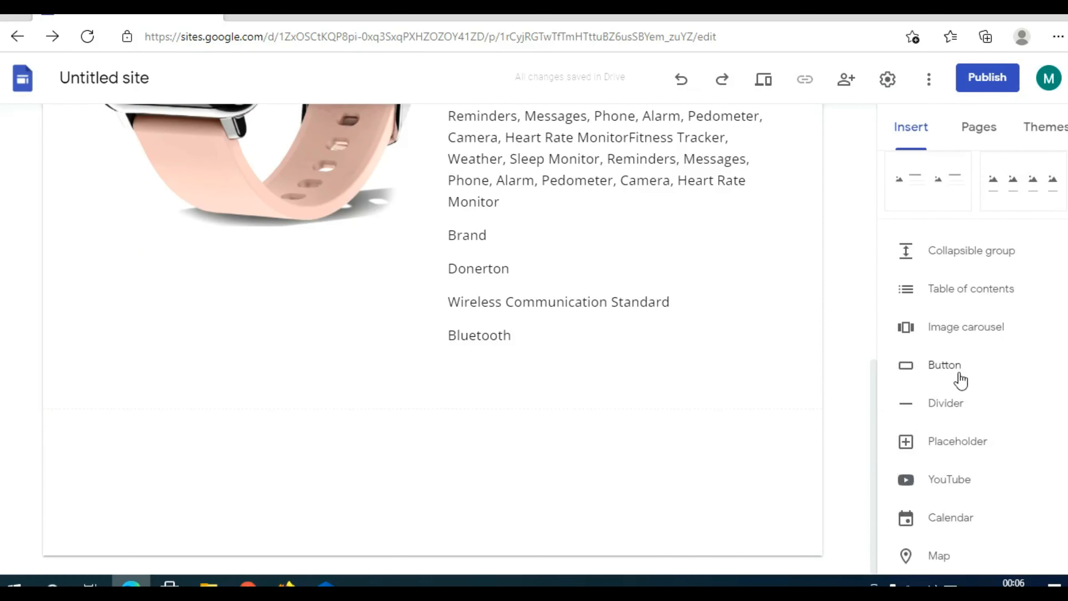
{"action": "left_click", "coordinate": [943, 368]}
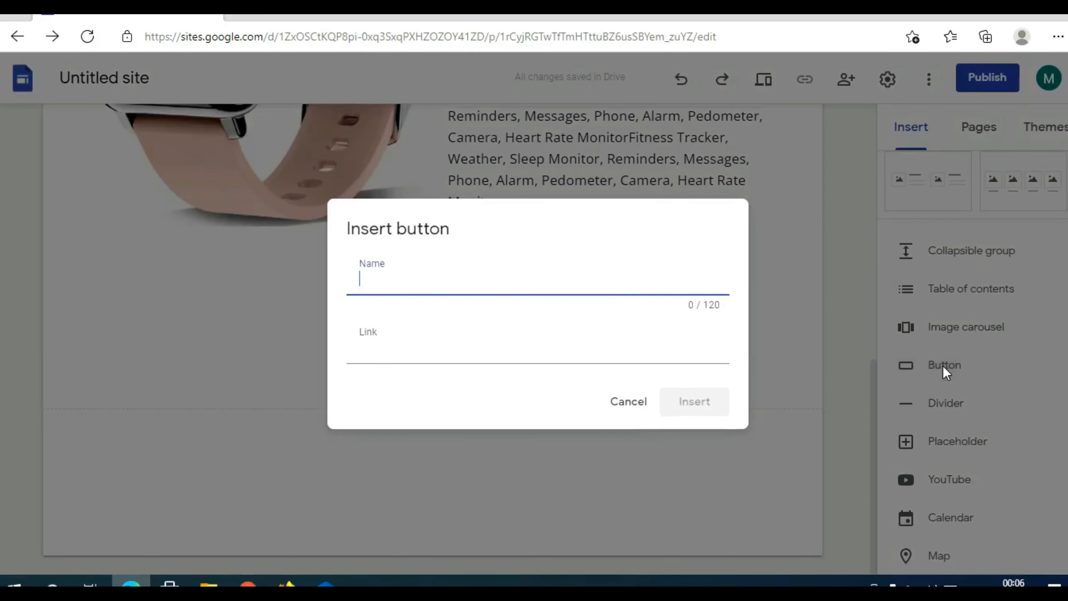
{"action": "left_click", "coordinate": [396, 284]}
{"action": "type", "text": "Buy Now"}
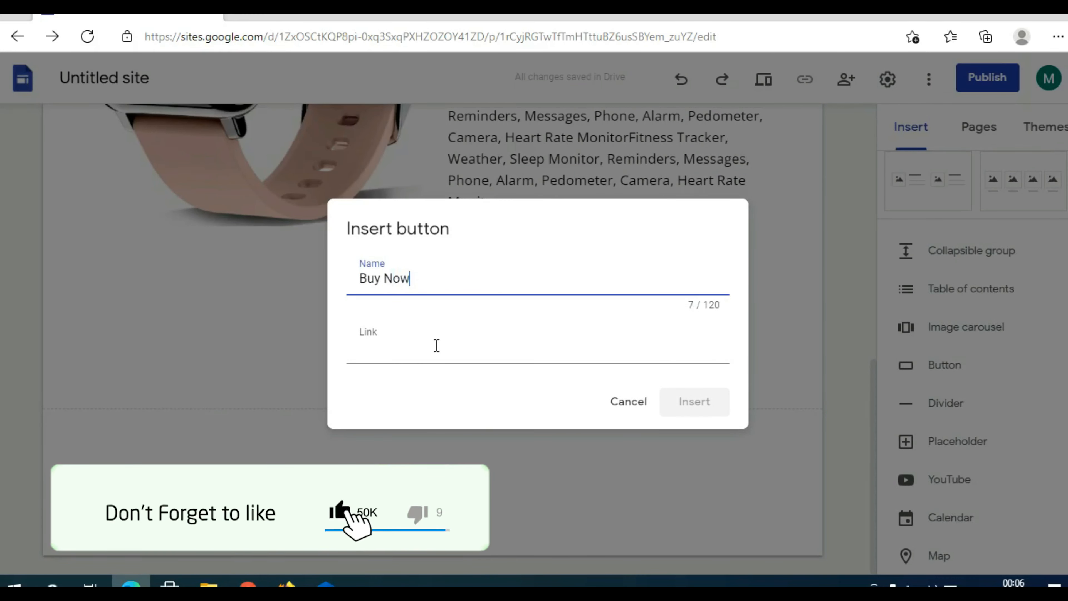
{"action": "left_click", "coordinate": [436, 346]}
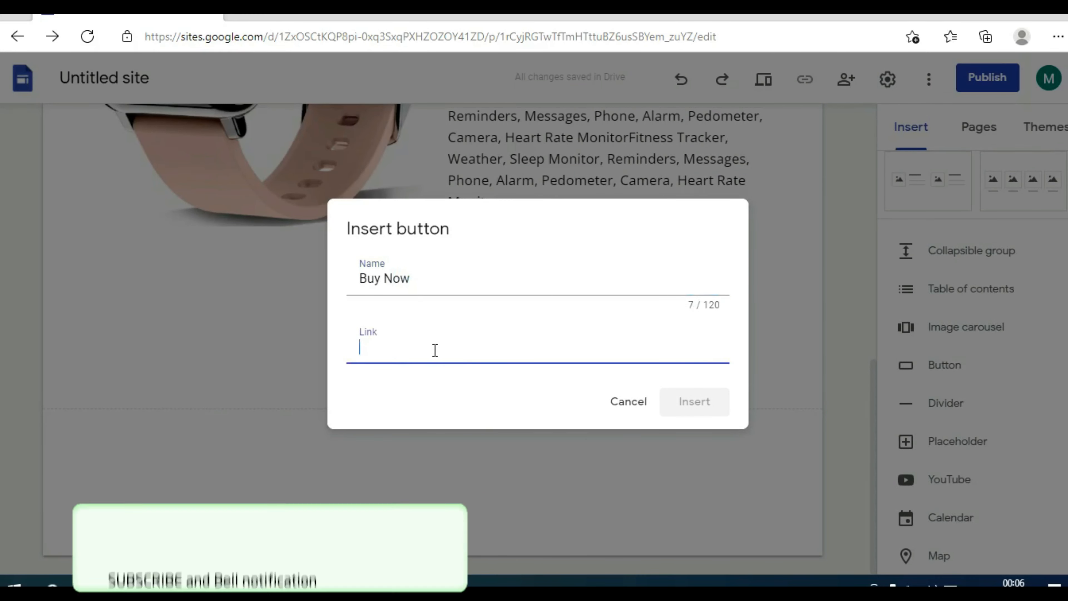
{"action": "key", "text": "ctrl+v"}
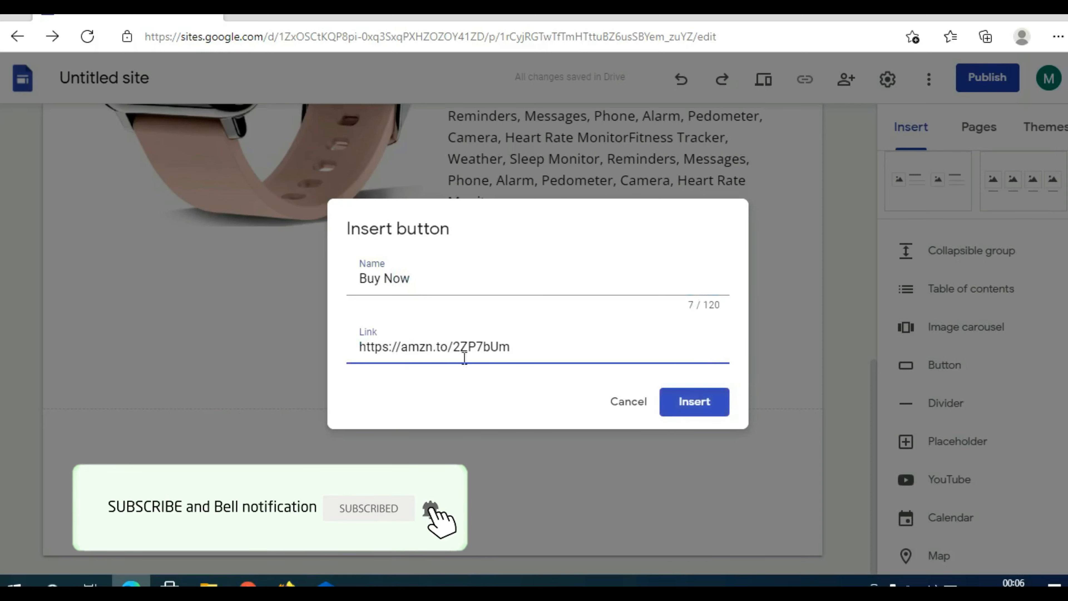
{"action": "left_click", "coordinate": [690, 402]}
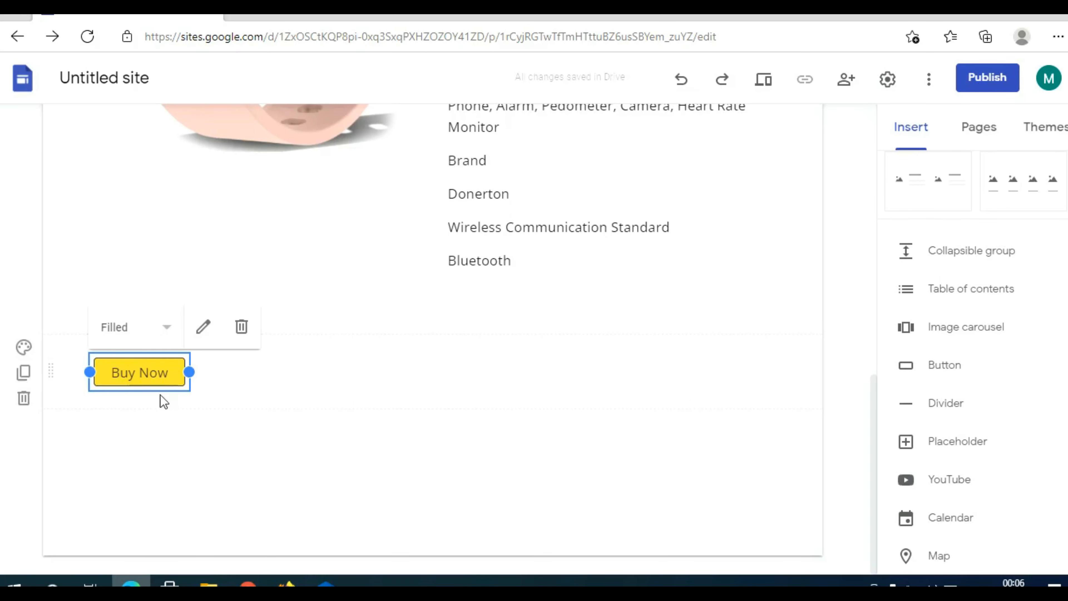
Widen the Buy Now button and centre it horizontally in its section.
{"action": "left_click_drag", "start_coordinate": [189, 373], "coordinate": [483, 372]}
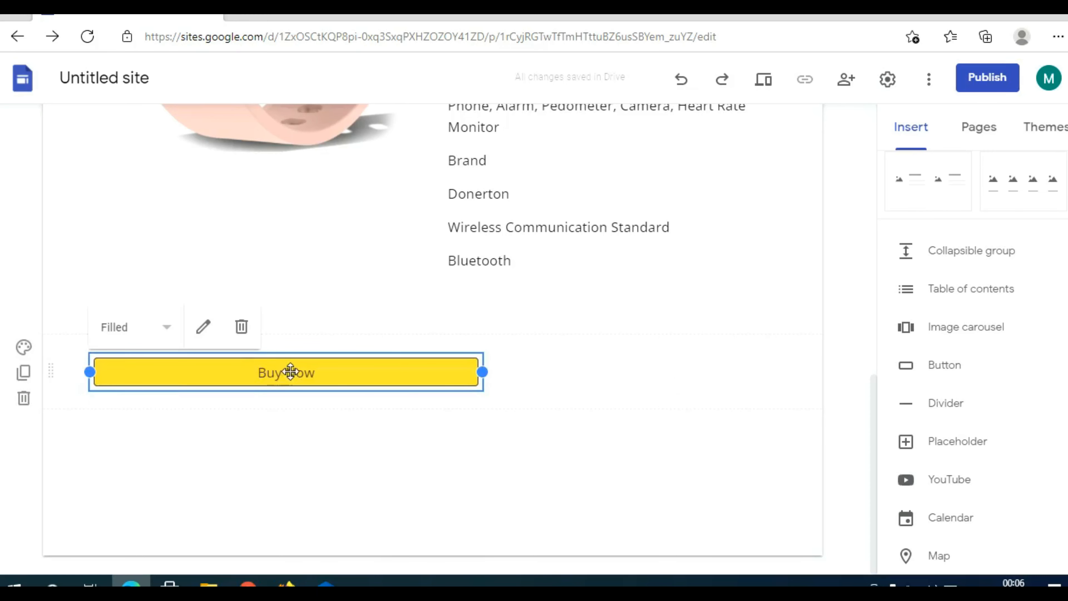
{"action": "left_click_drag", "start_coordinate": [288, 373], "coordinate": [451, 367]}
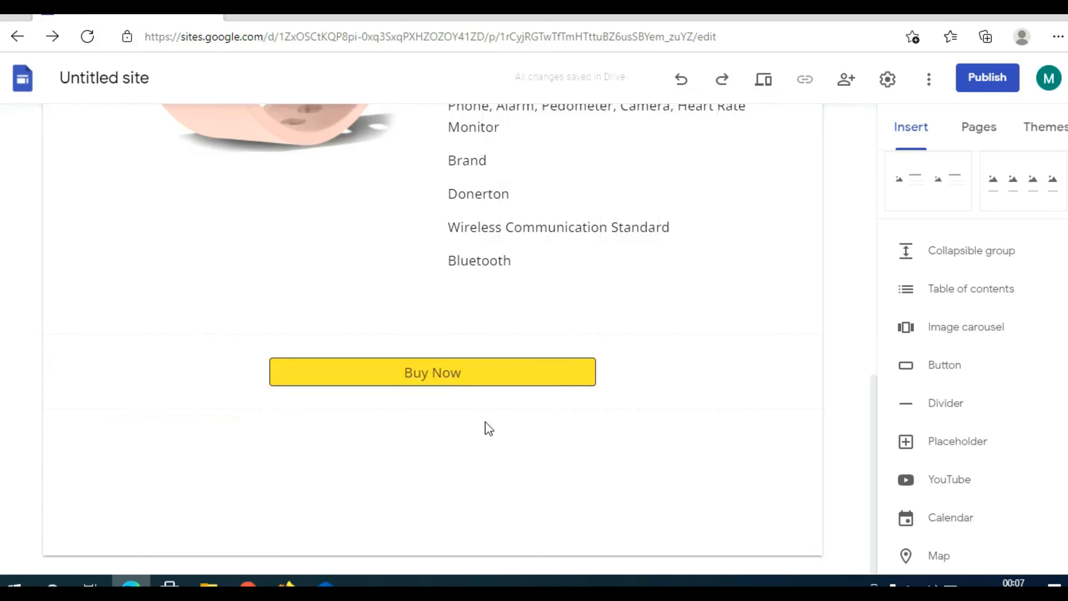
{"action": "scroll", "coordinate": [510, 487], "scroll_direction": "up", "scroll_amount": 5}
{"action": "left_click_drag", "start_coordinate": [237, 191], "coordinate": [163, 410]}
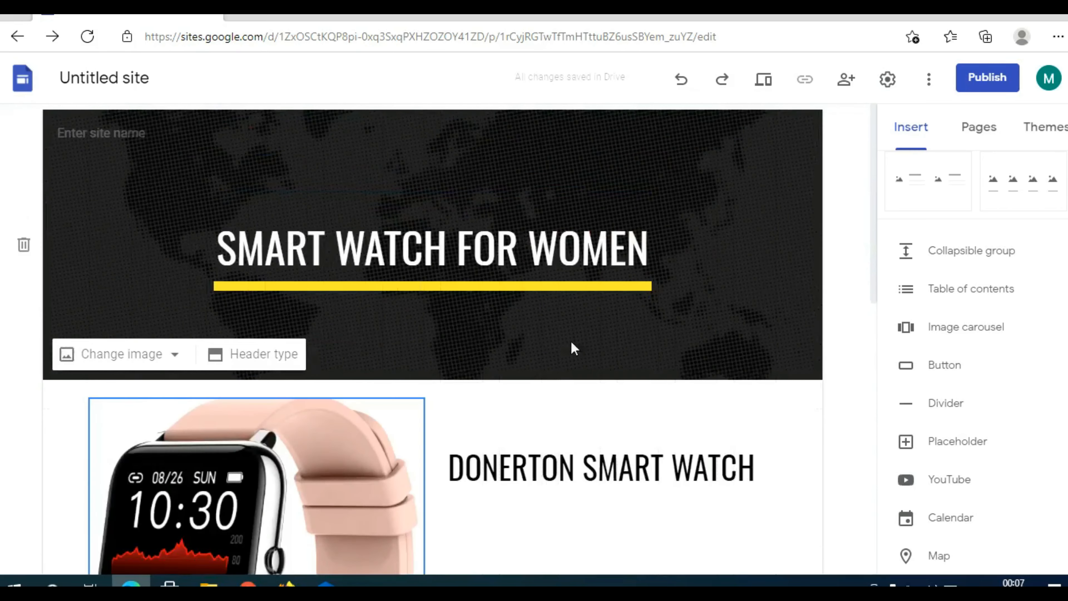
{"action": "scroll", "coordinate": [639, 333], "scroll_direction": "down", "scroll_amount": 6}
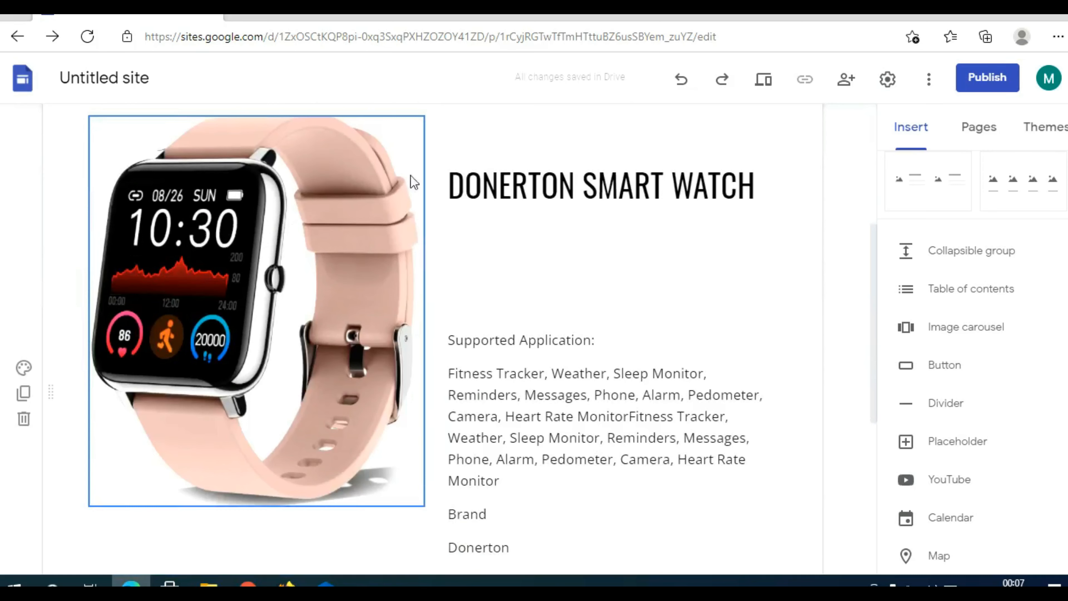
{"action": "scroll", "coordinate": [427, 317], "scroll_direction": "down", "scroll_amount": 5}
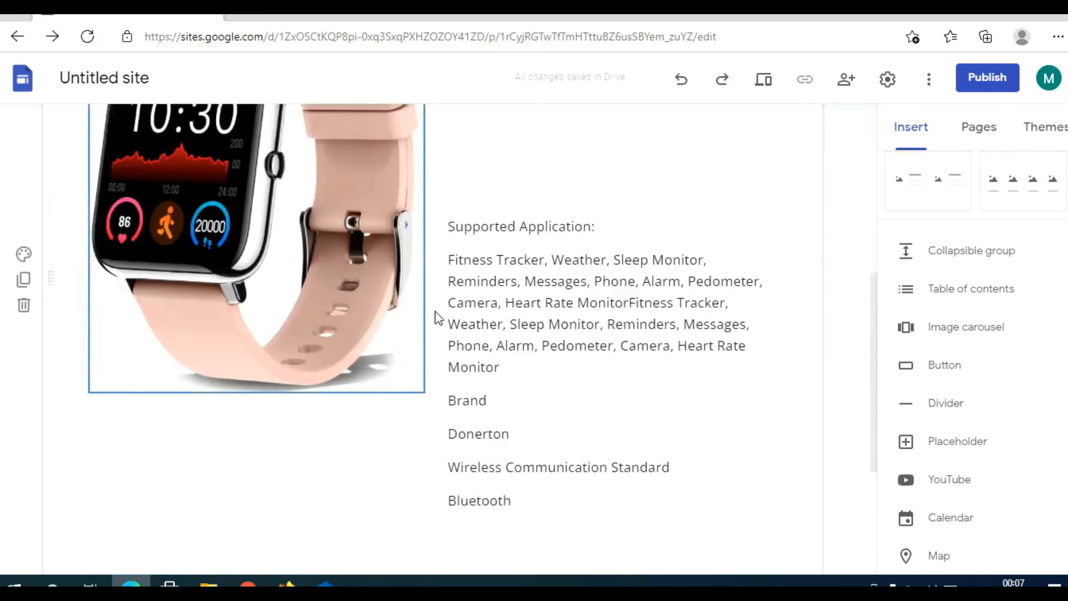
{"action": "left_click", "coordinate": [484, 450]}
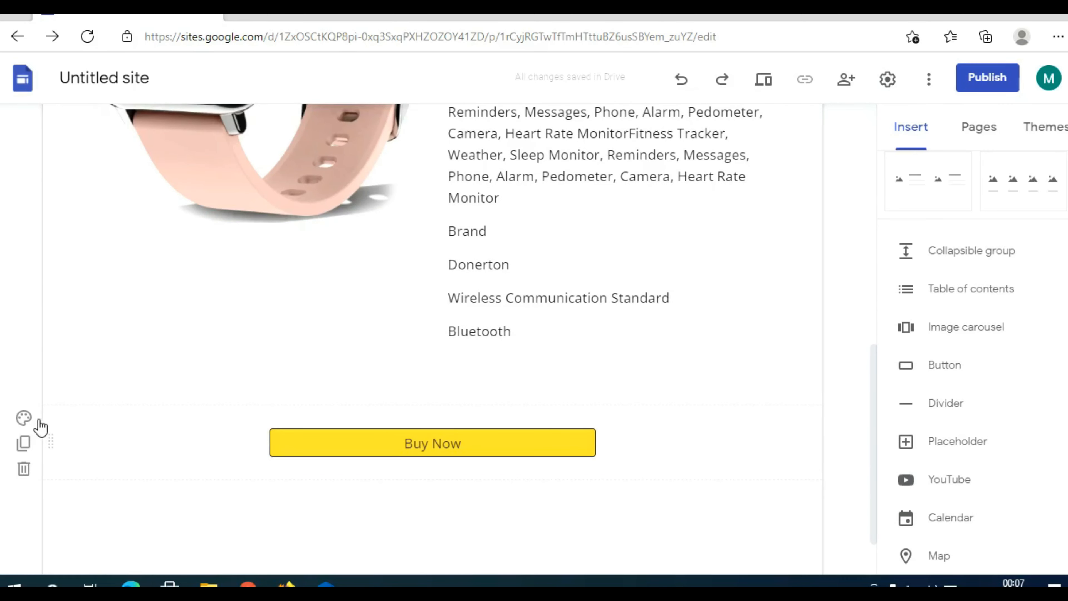
Try the red herringbone-pattern gallery image as the background of the Buy Now section.
{"action": "left_click", "coordinate": [24, 418]}
{"action": "mouse_move", "coordinate": [163, 552]}
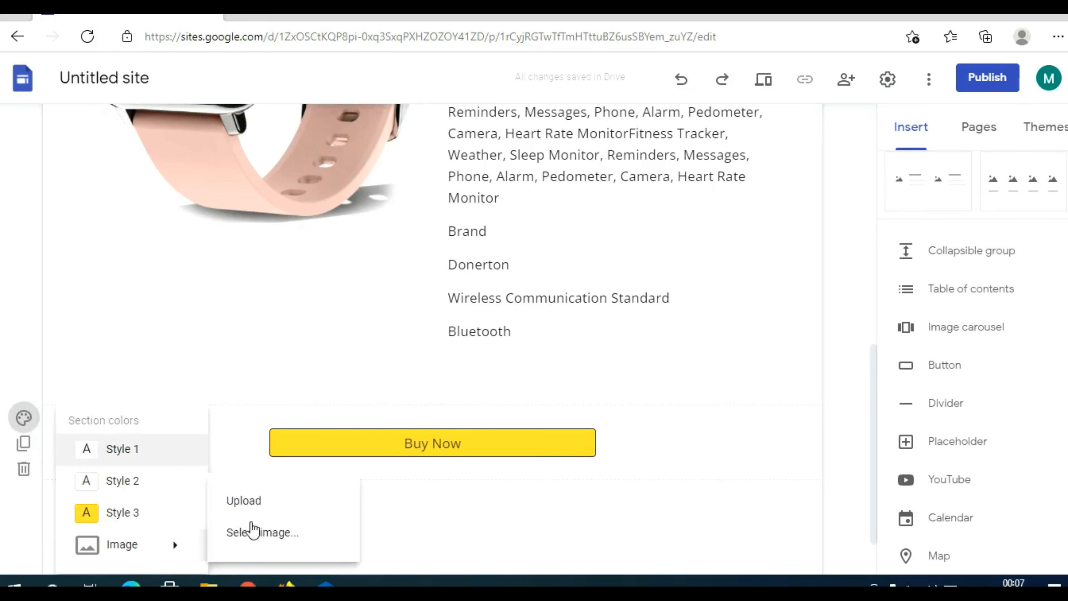
{"action": "left_click", "coordinate": [266, 529]}
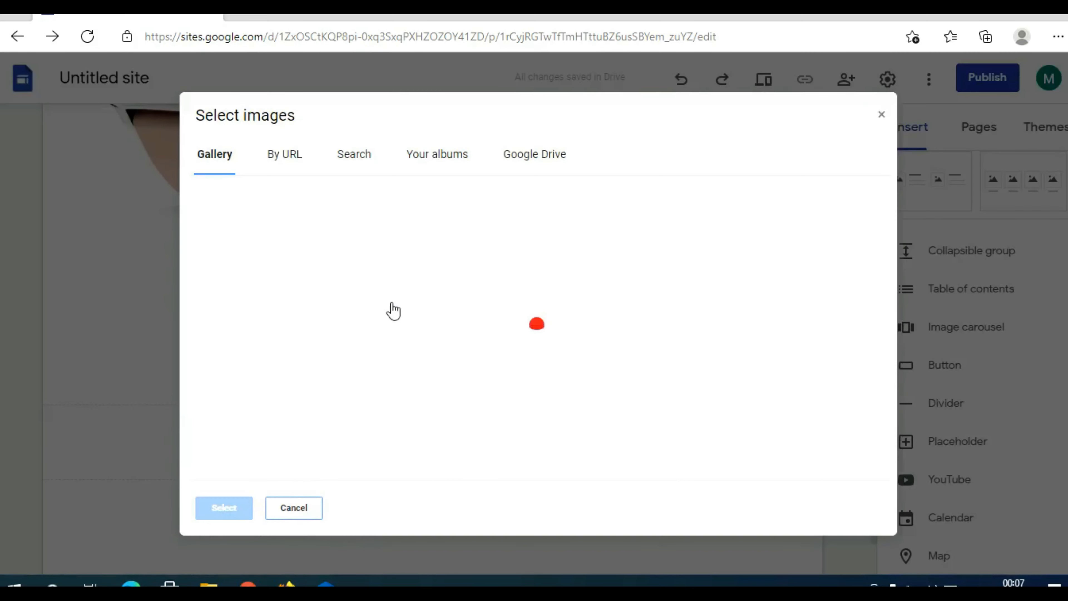
{"action": "scroll", "coordinate": [470, 334], "scroll_direction": "down", "scroll_amount": 3}
{"action": "scroll", "coordinate": [471, 334], "scroll_direction": "down", "scroll_amount": 5}
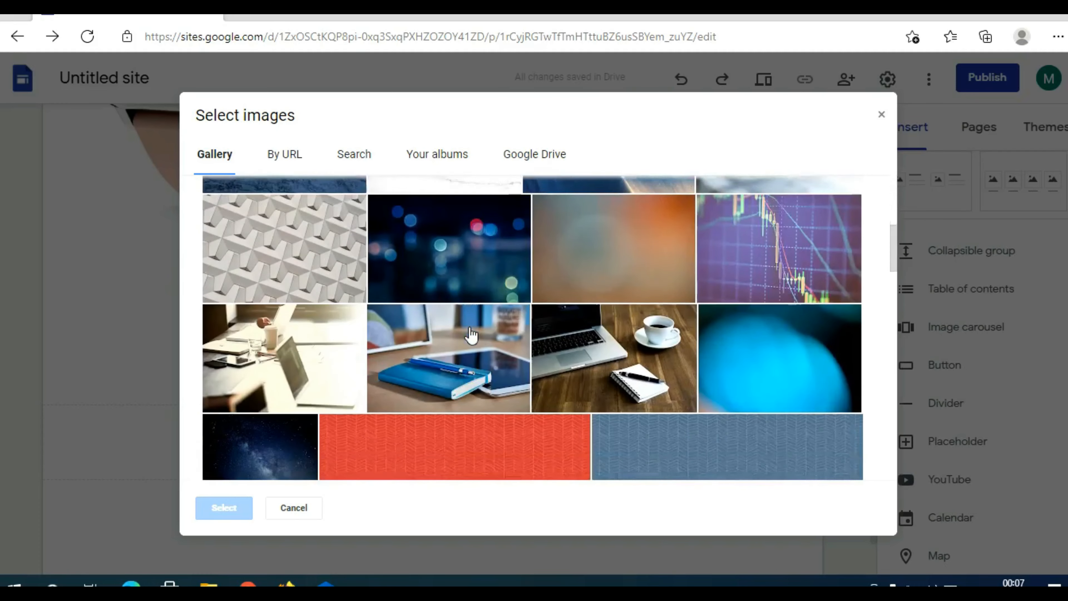
{"action": "left_click", "coordinate": [474, 374]}
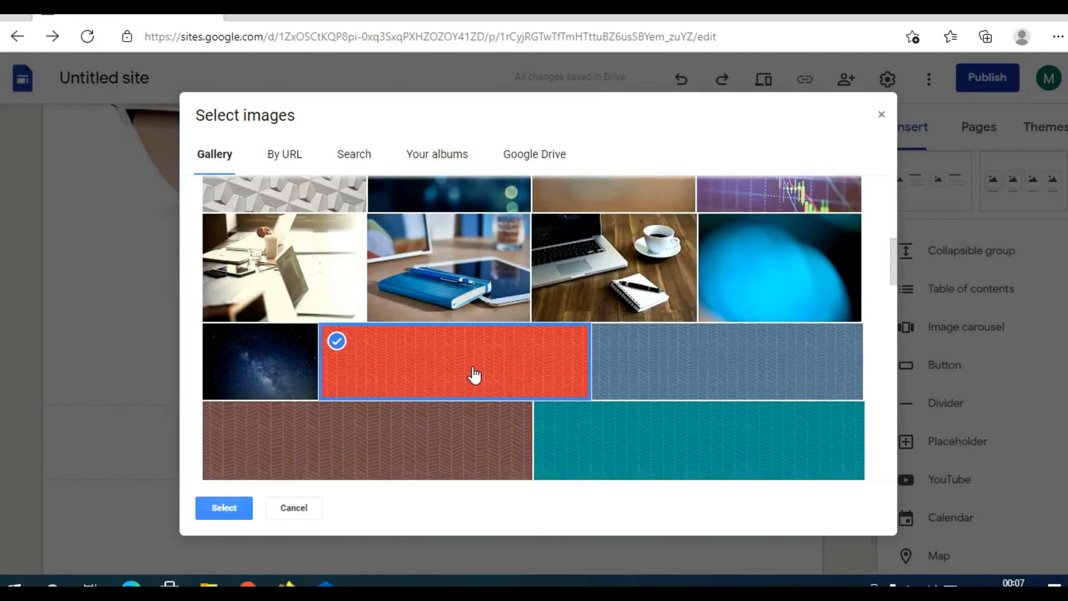
{"action": "left_click", "coordinate": [221, 510]}
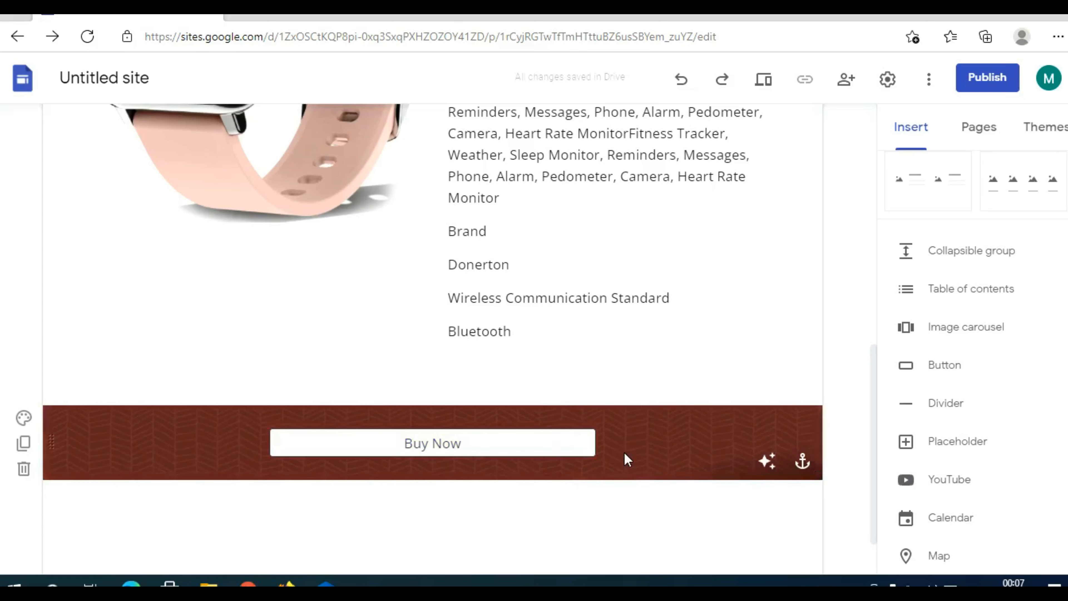
Set the Buy Now section's color to Style 2 in place of the image, and reopen the section color choices.
{"action": "left_click", "coordinate": [23, 418]}
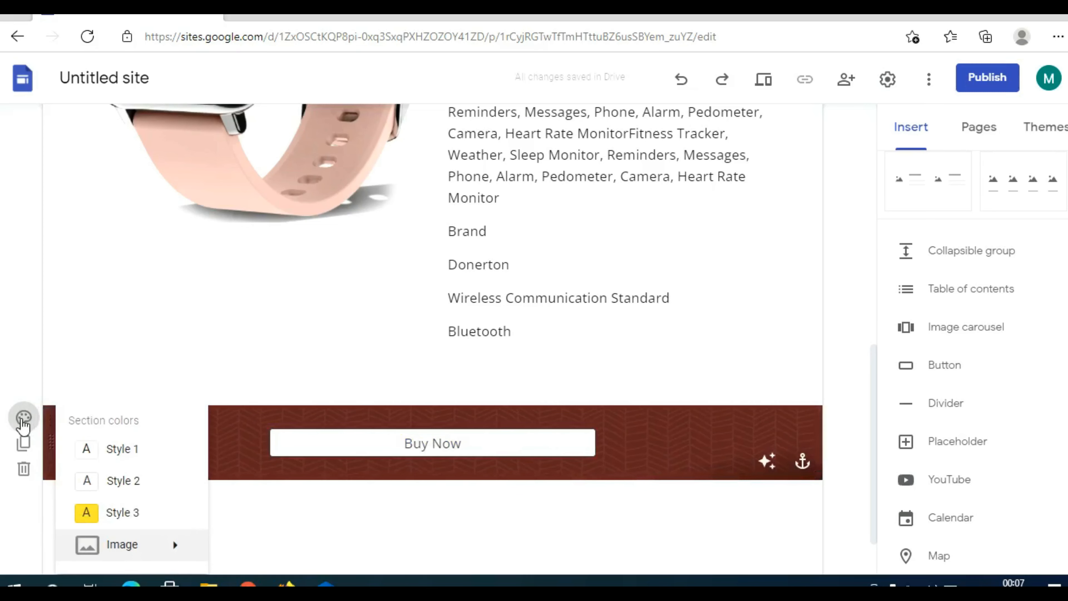
{"action": "left_click", "coordinate": [120, 481]}
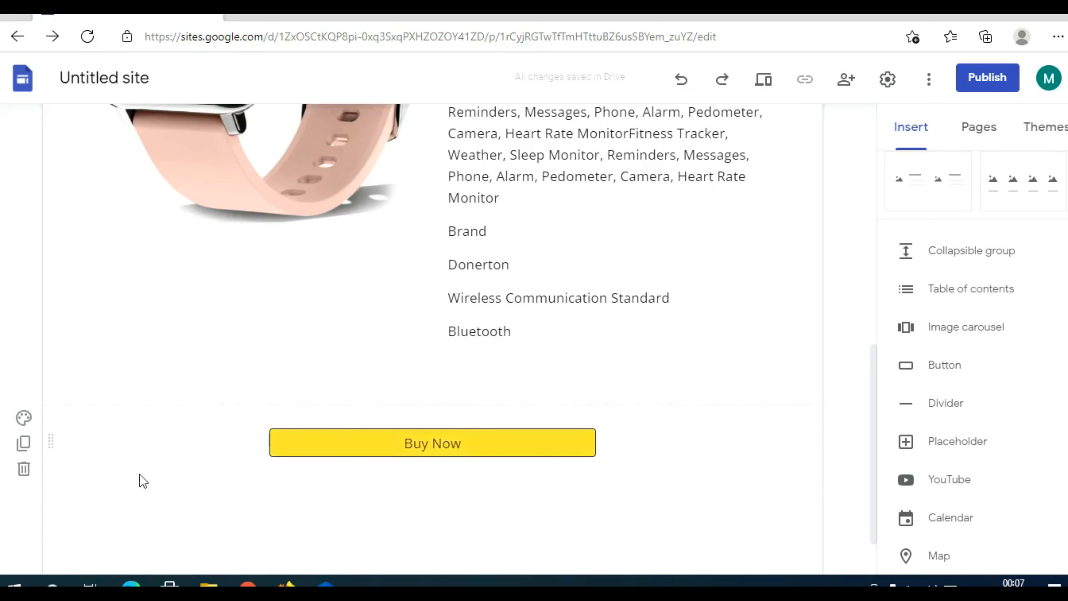
{"action": "left_click", "coordinate": [24, 418]}
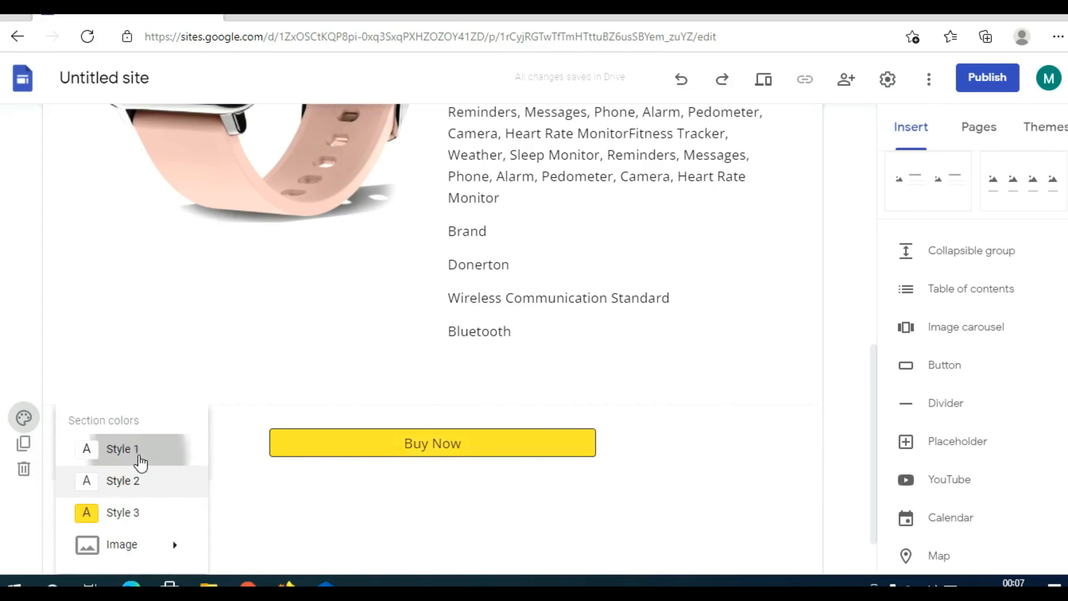